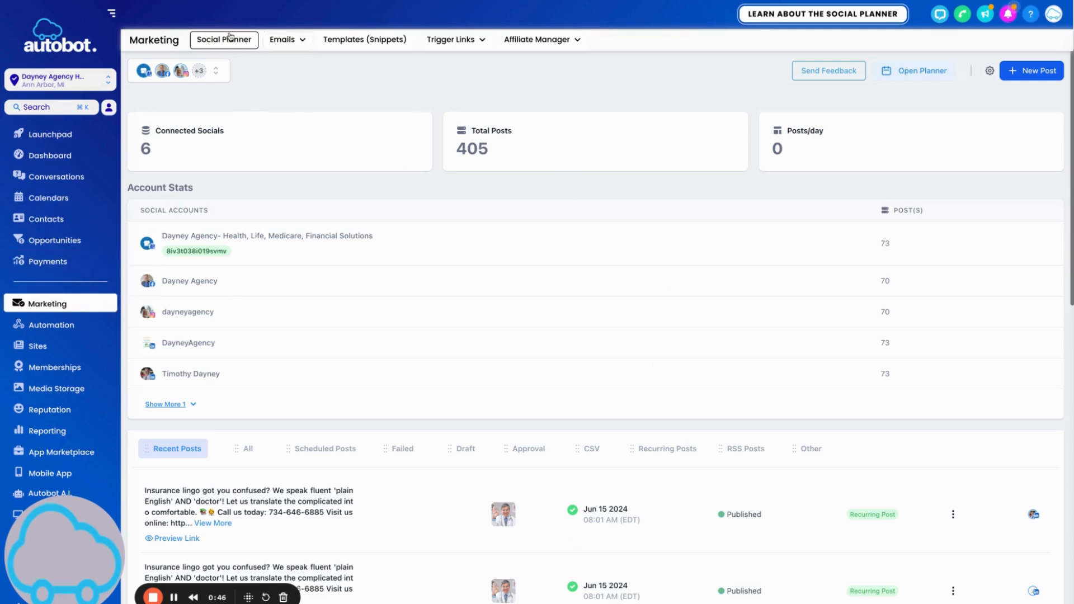
Look at the connected social accounts and close the add-account window without connecting one.
left_click(215, 76)
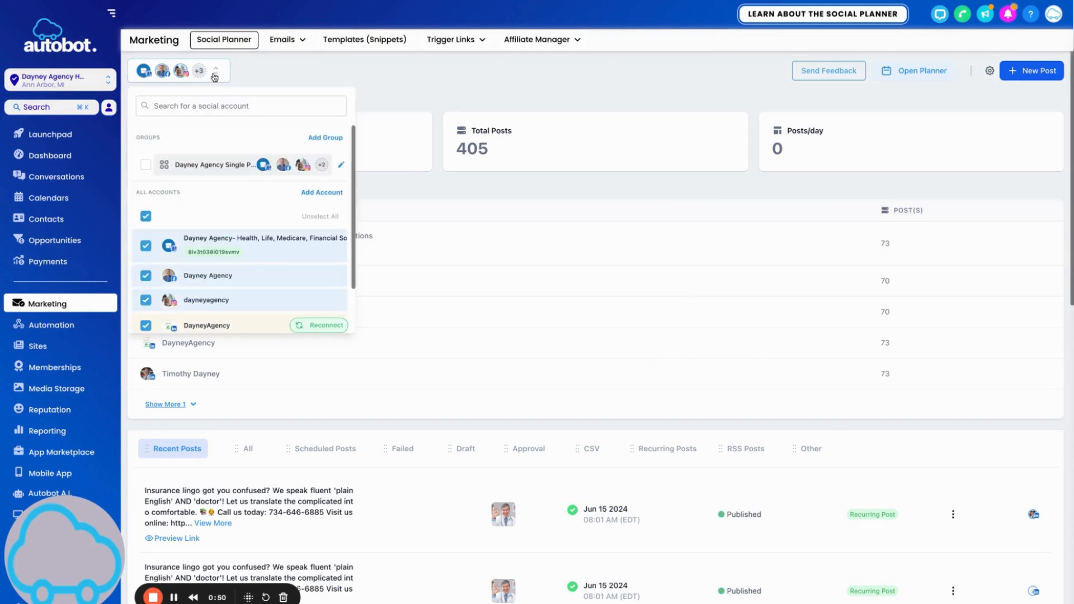
left_click(322, 192)
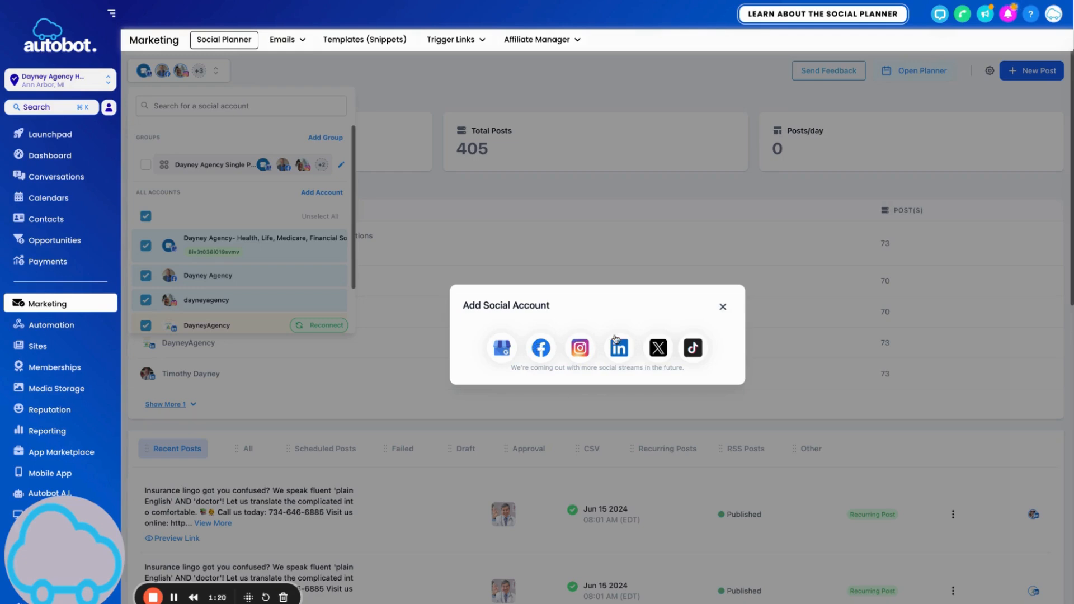
left_click(723, 309)
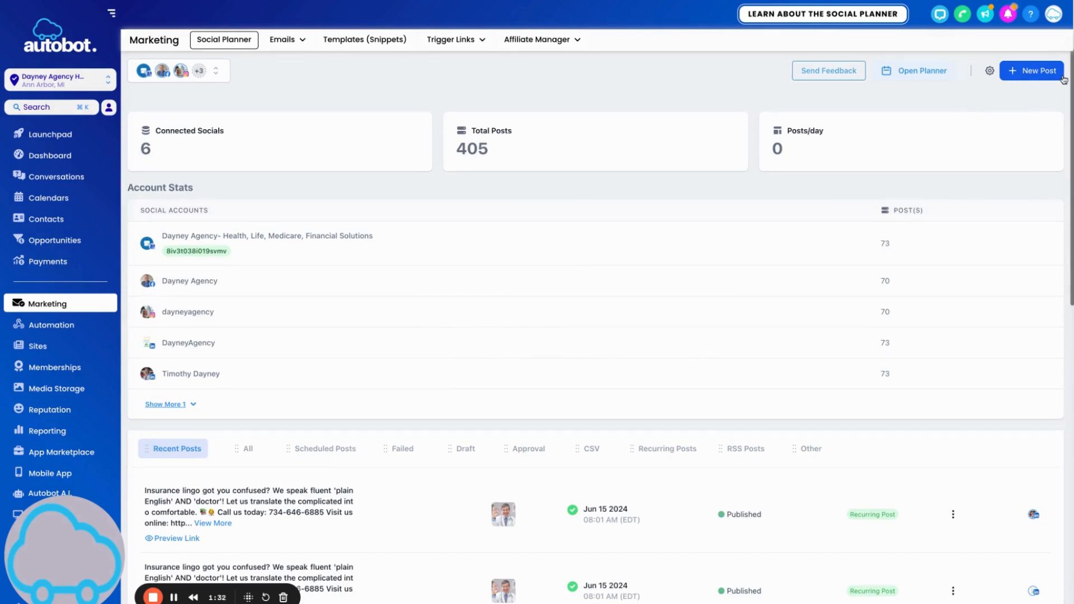
Create a new social post and select the agency's Facebook and Instagram accounts as its targets.
left_click(1038, 73)
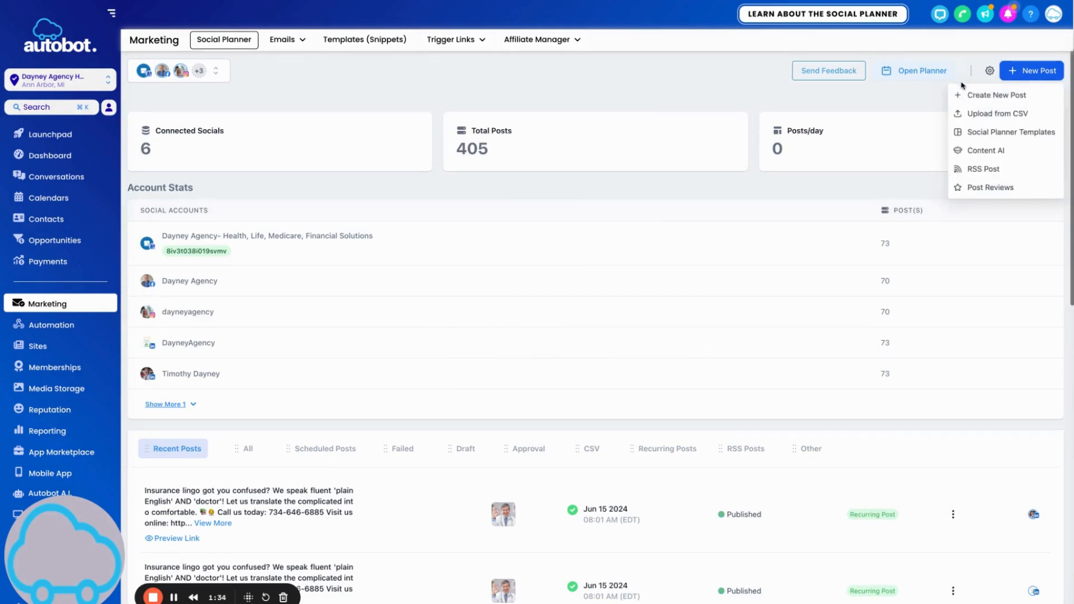
left_click(1006, 96)
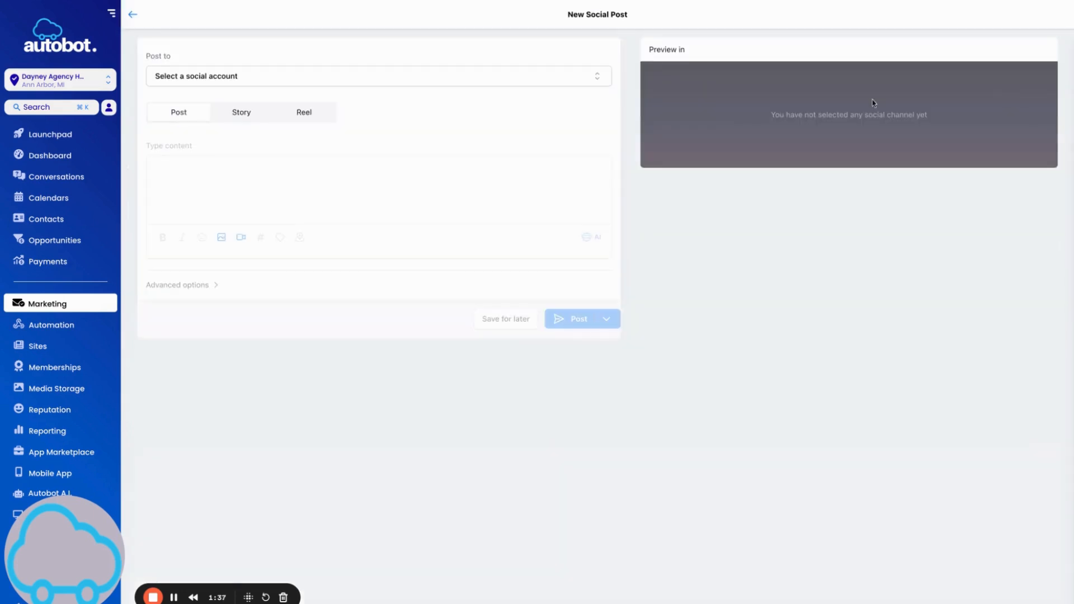
left_click(336, 81)
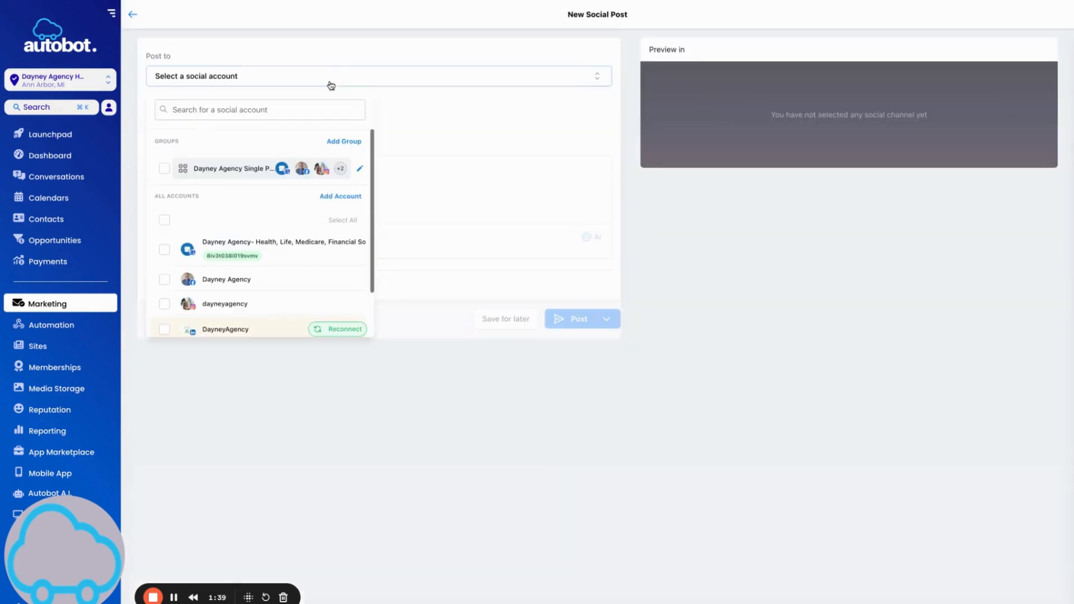
scroll(235, 207, "down", 1)
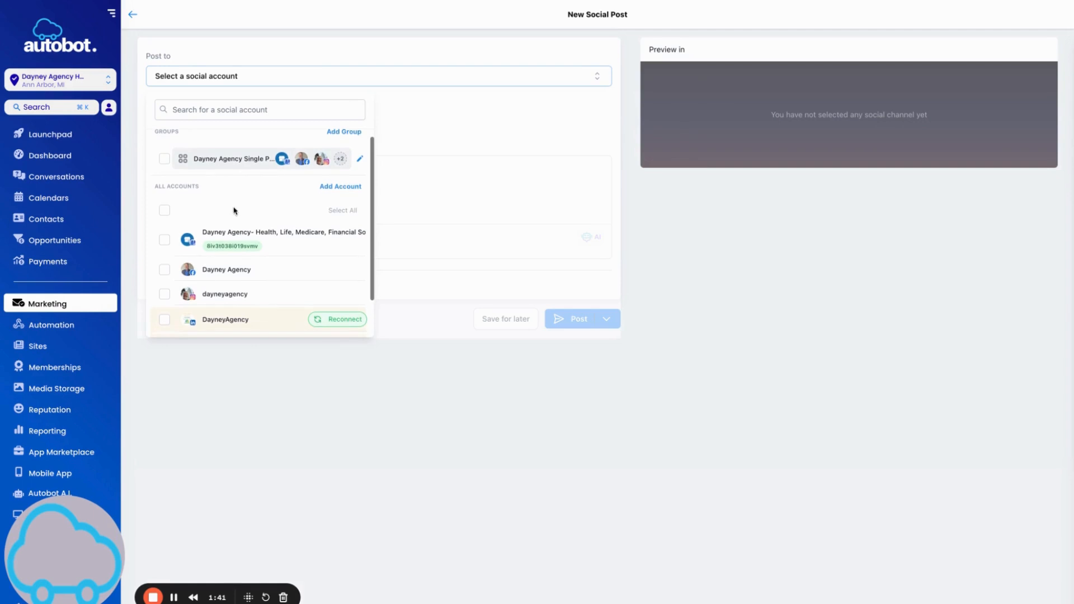
left_click(164, 270)
left_click(165, 294)
scroll(302, 260, "down", 2)
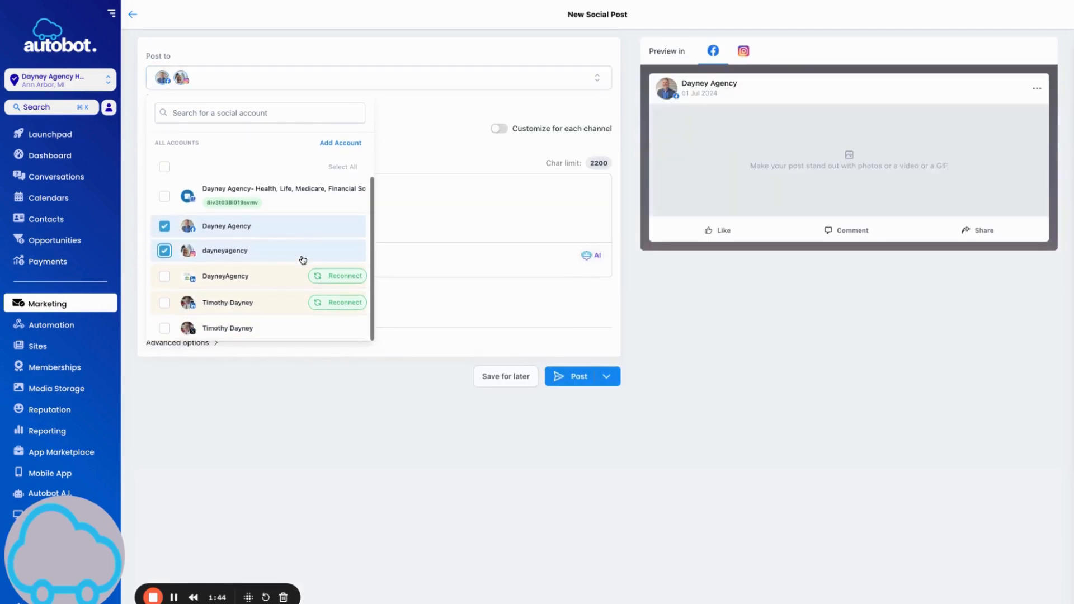
left_click(439, 154)
left_click(188, 194)
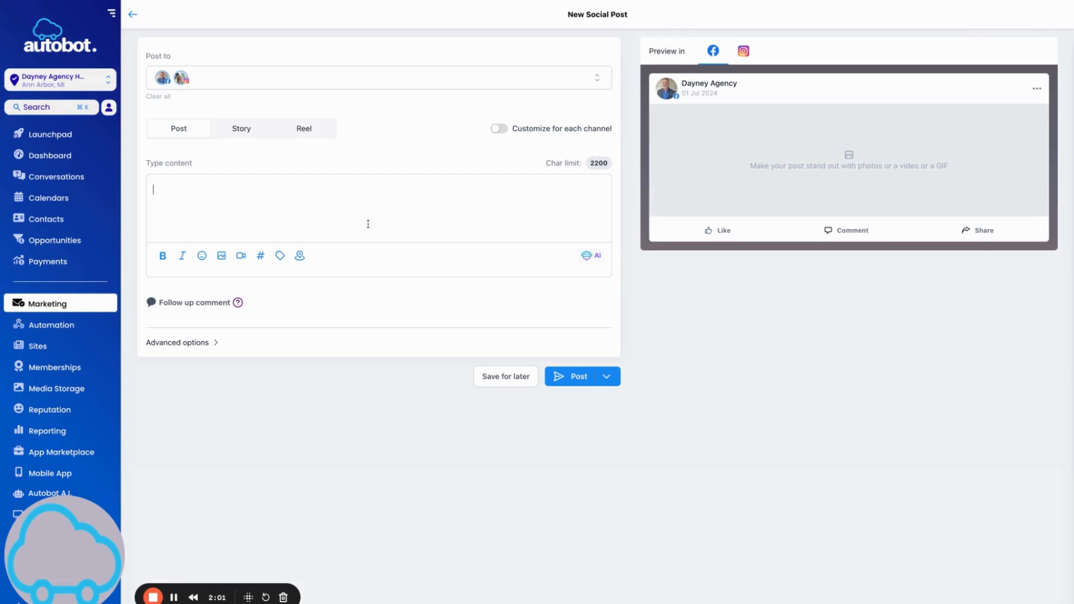
In Generate with AI, enter title 'Turning 65' and a description about helping seniors navigate Medicare.
left_click(589, 260)
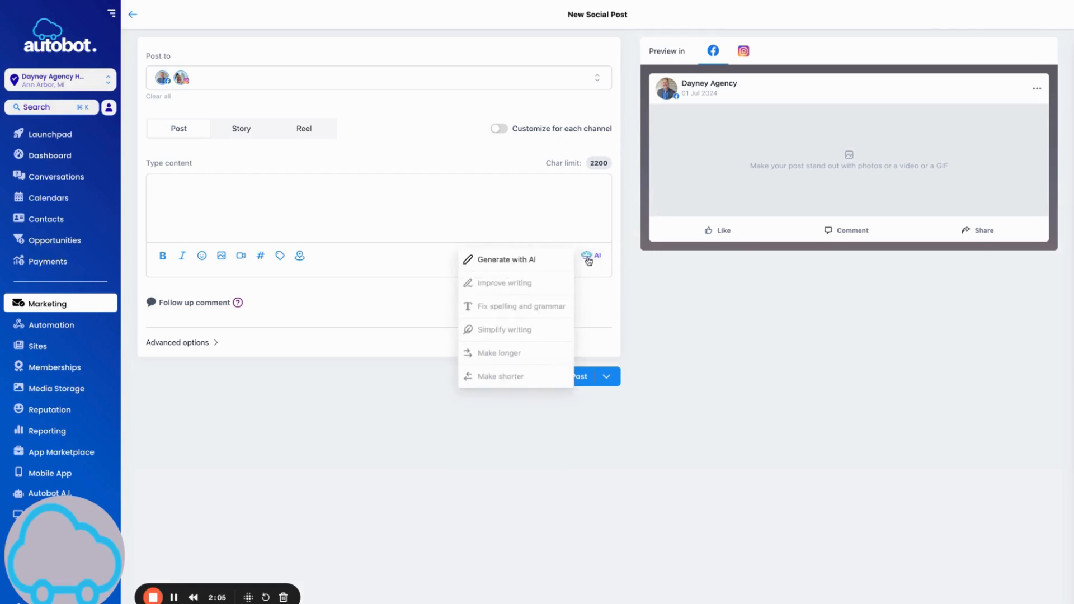
left_click(491, 259)
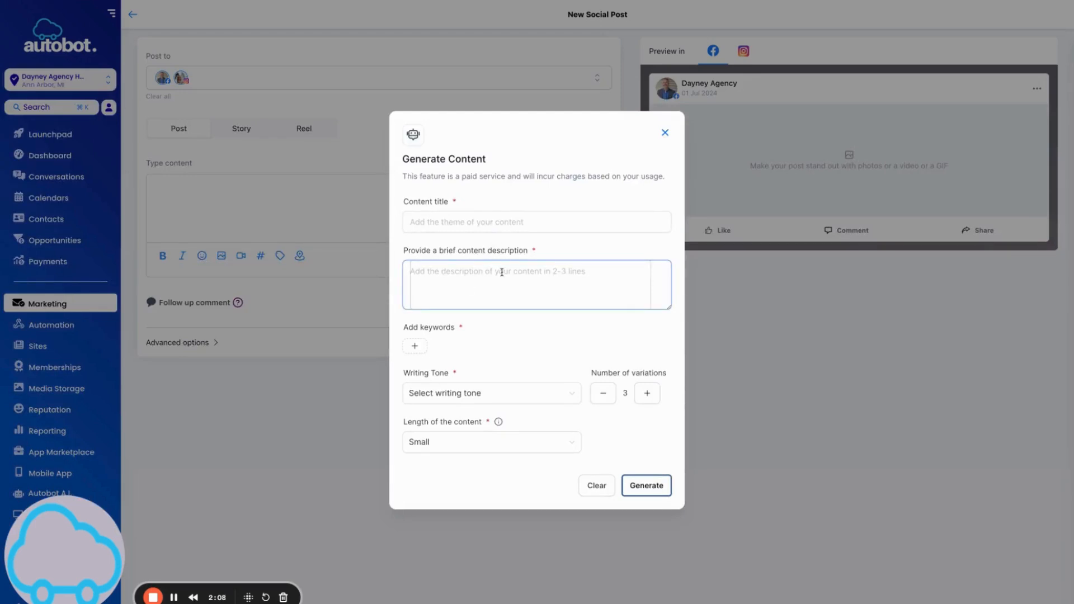
left_click(483, 213)
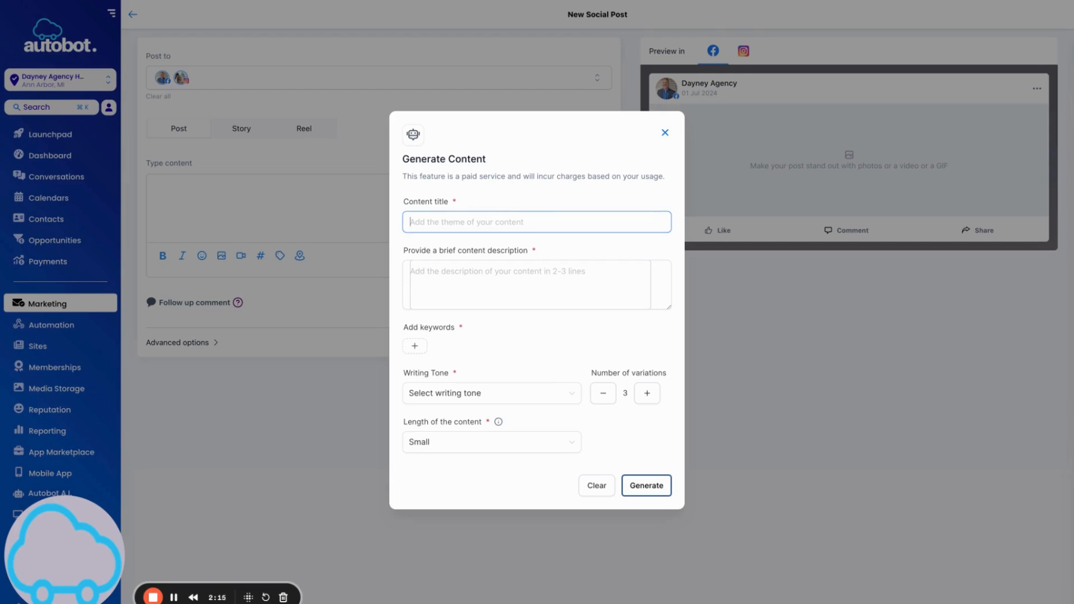
type("Me")
key("BackSpace")
key("BackSpace")
type("The")
key("BackSpace")
key("BackSpace")
type("7rni")
key("BackSpace")
key("BackSpace")
key("BackSpace")
key("BackSpace")
type("urning 65")
left_click(463, 267)
type("We help seniors navi")
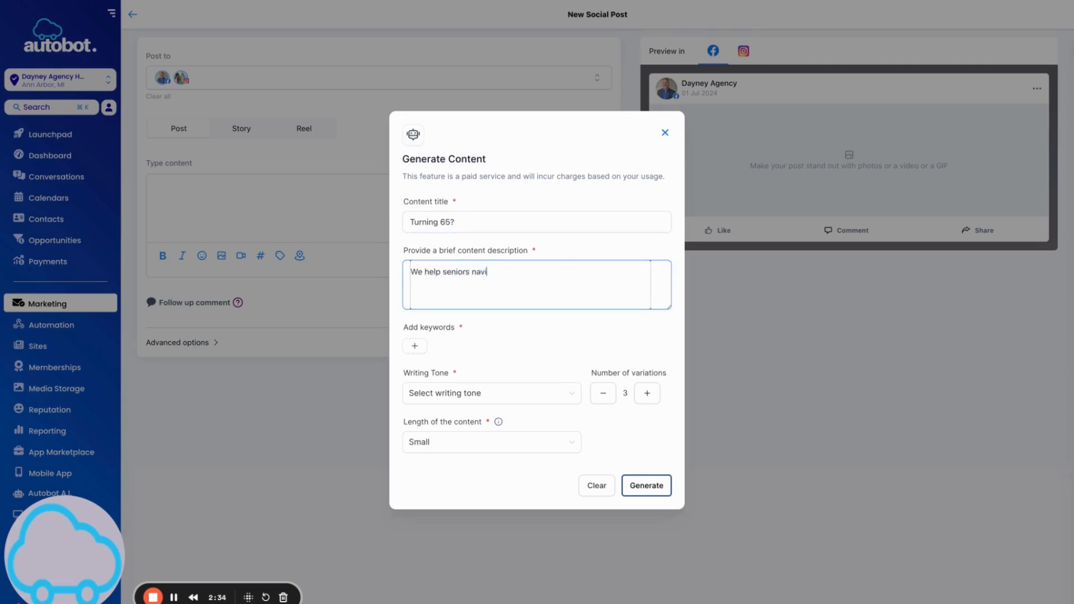
type("gate the confusing work")
type("d of medicare.")
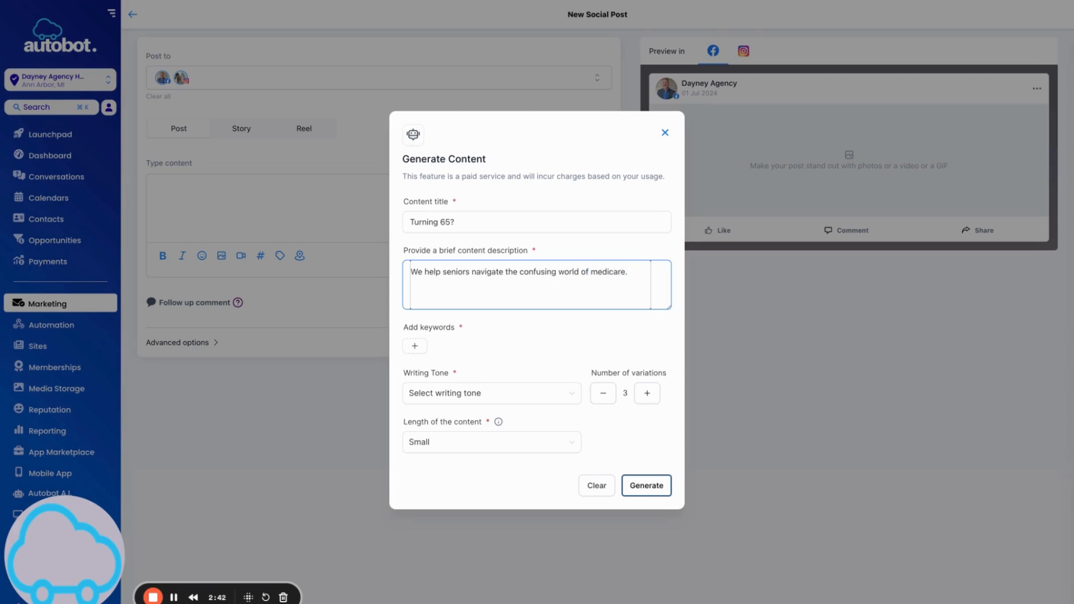
Add keyword turning65, choose Professional tone, 4 variations and Small length, then generate.
left_click(415, 346)
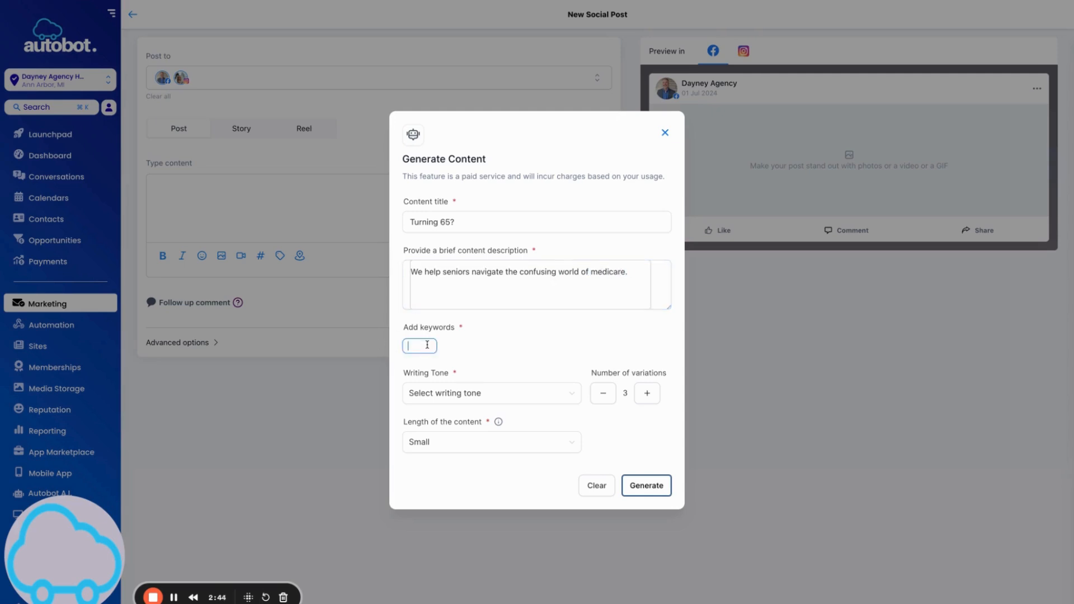
type("turning65")
left_click(433, 400)
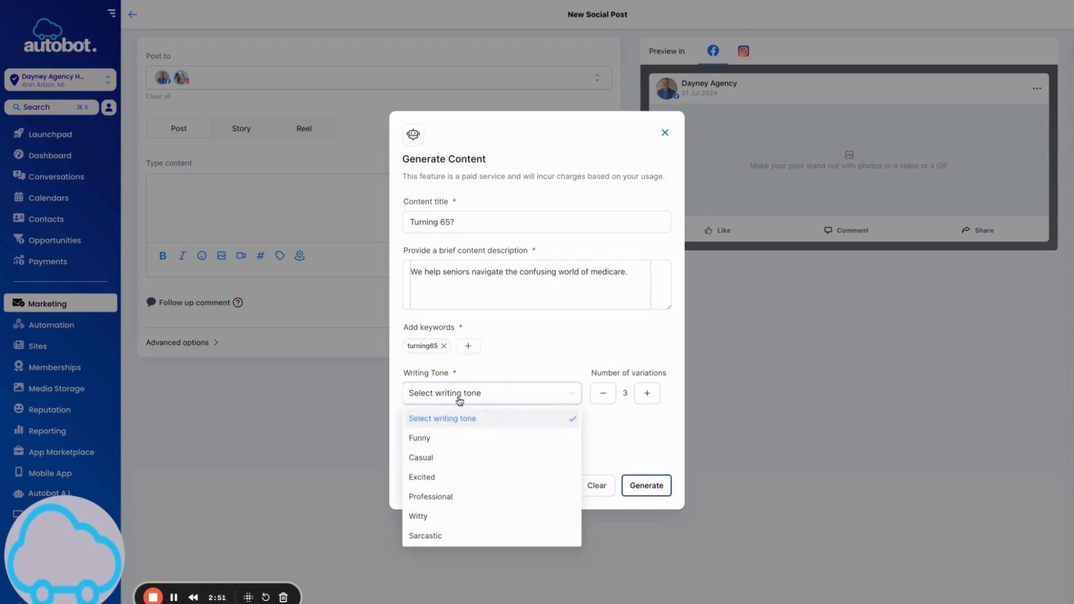
scroll(474, 450, "down", 1)
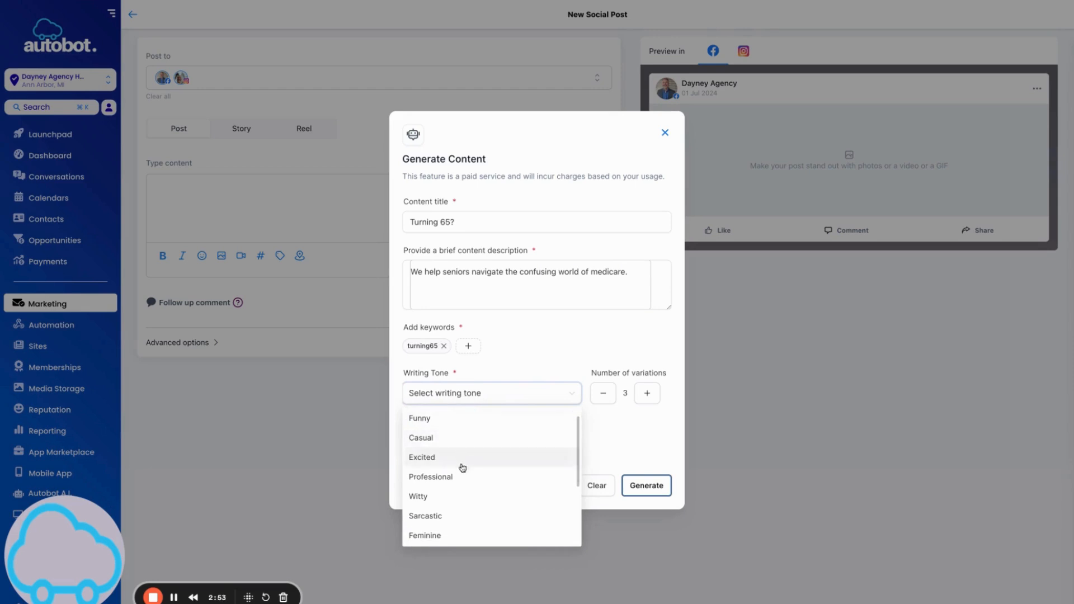
left_click(467, 478)
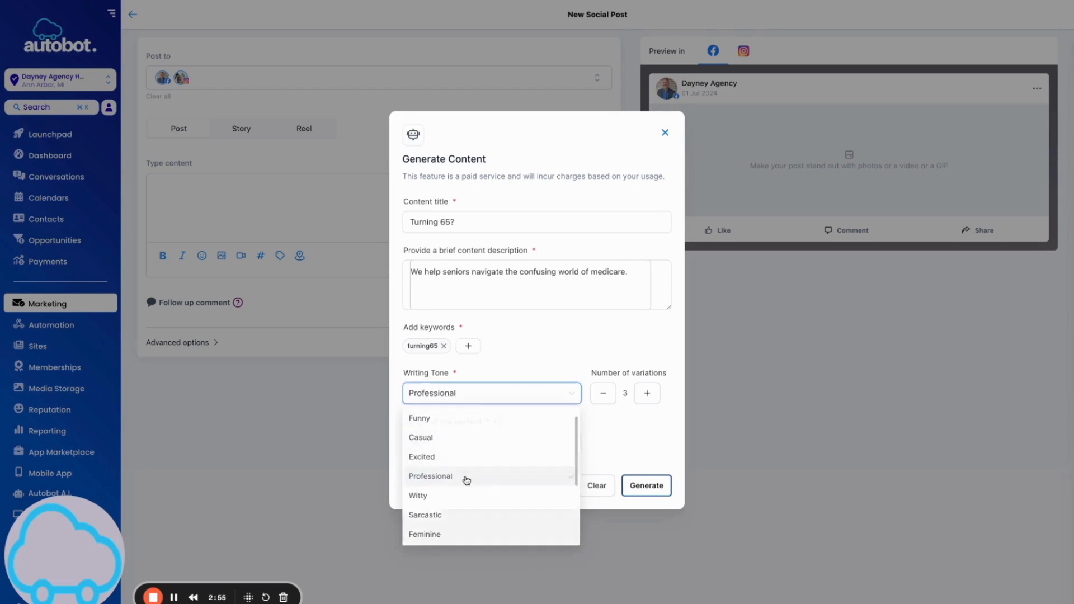
left_click(647, 394)
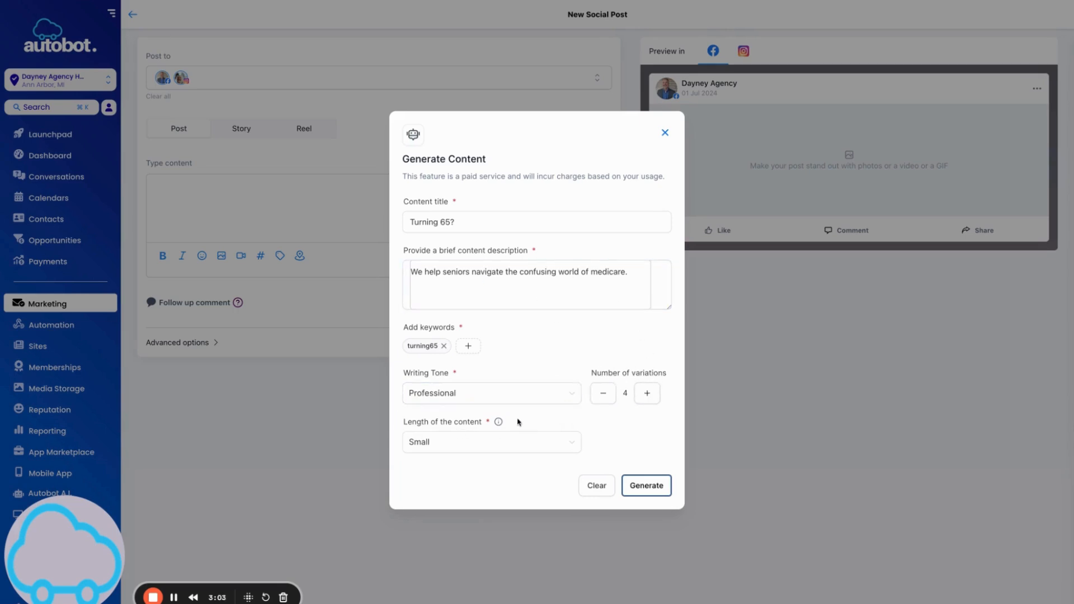
left_click(570, 443)
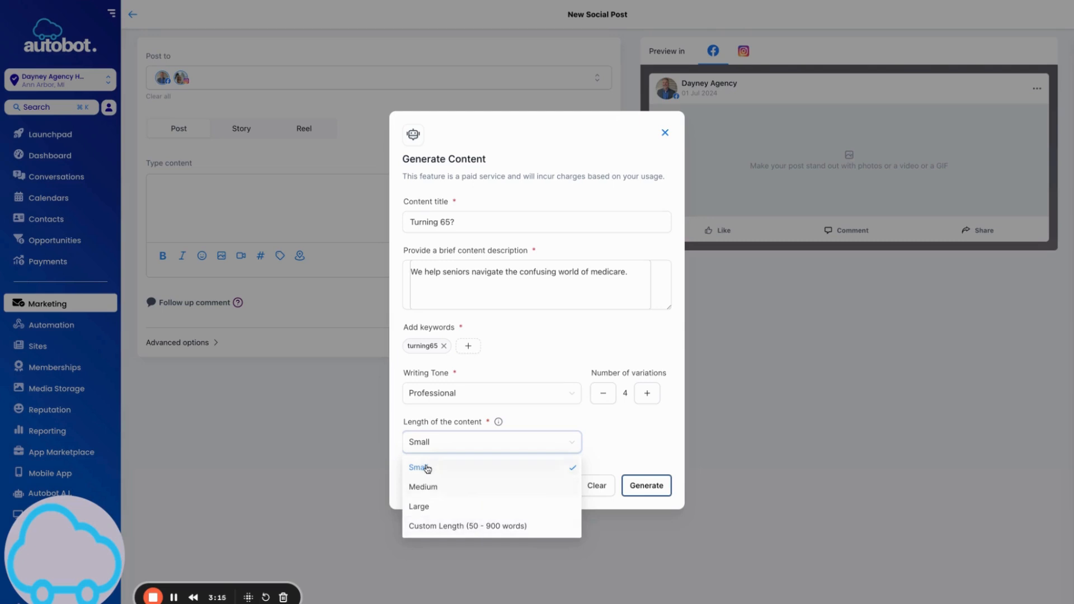
left_click(628, 459)
left_click(664, 488)
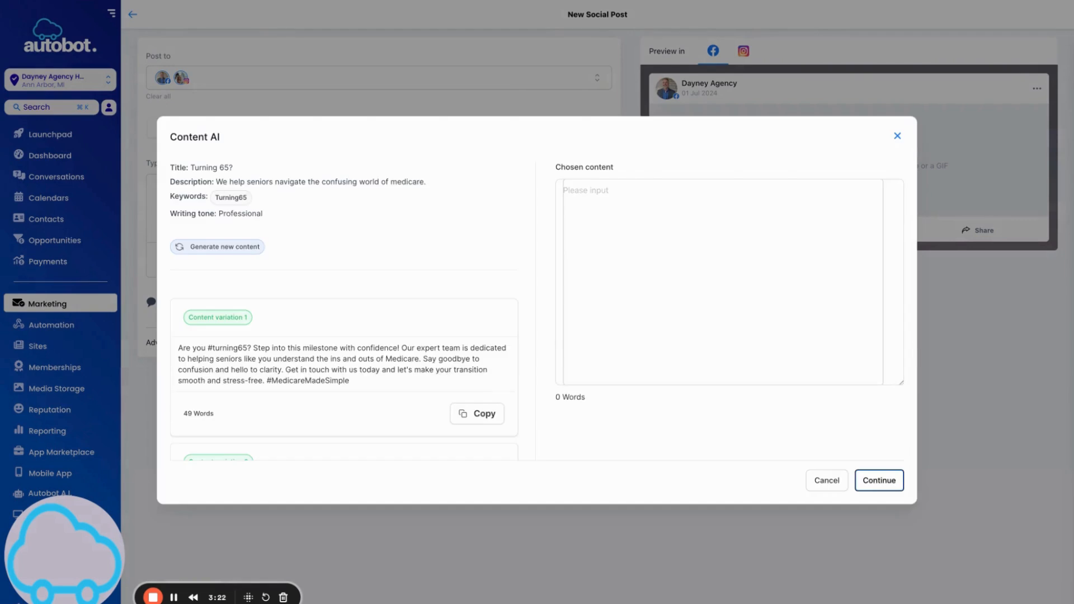
Review the AI drafts and insert Content variation 1 into the post body.
scroll(358, 418, "down", 4)
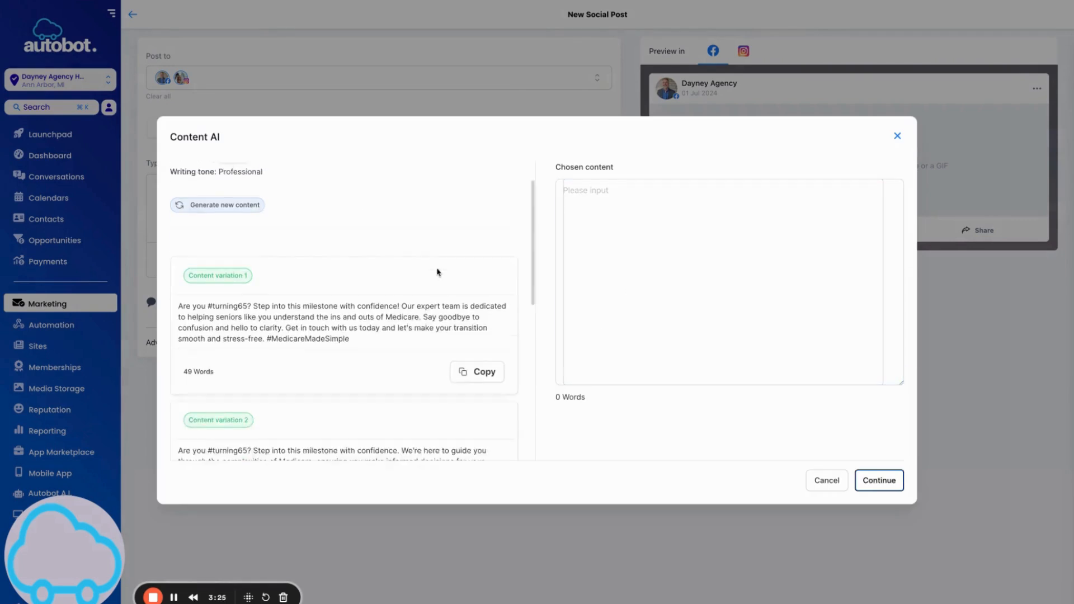
scroll(438, 273, "down", 4)
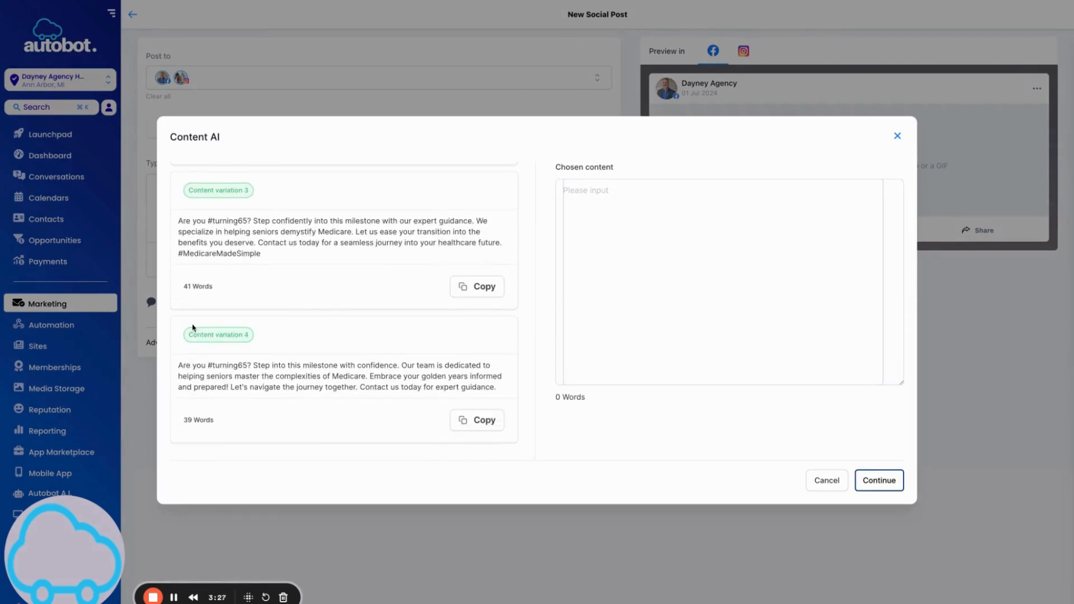
scroll(362, 310, "up", 8)
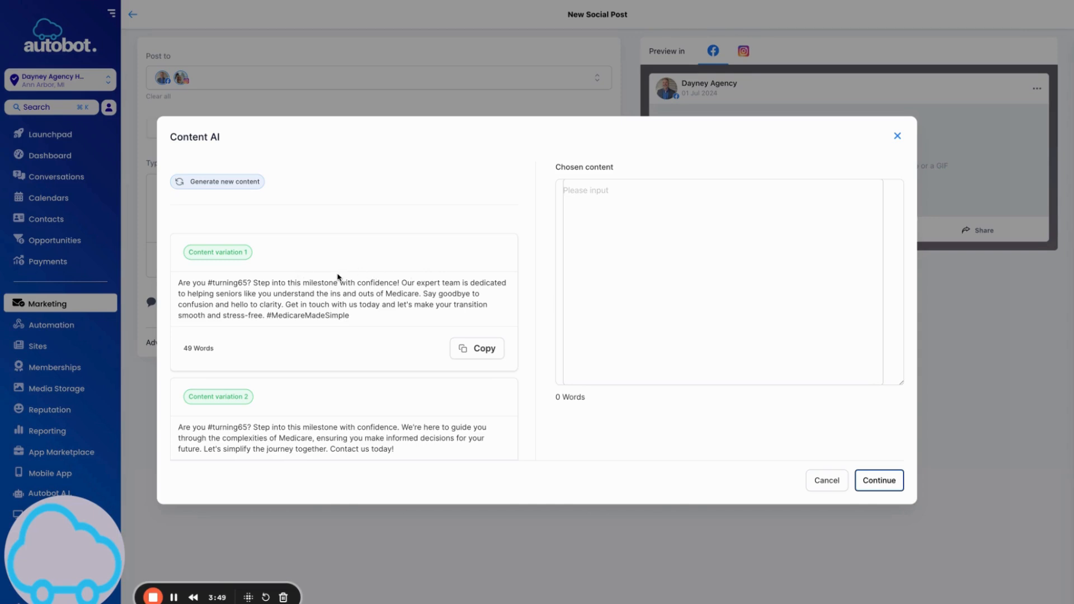
scroll(394, 295, "down", 3)
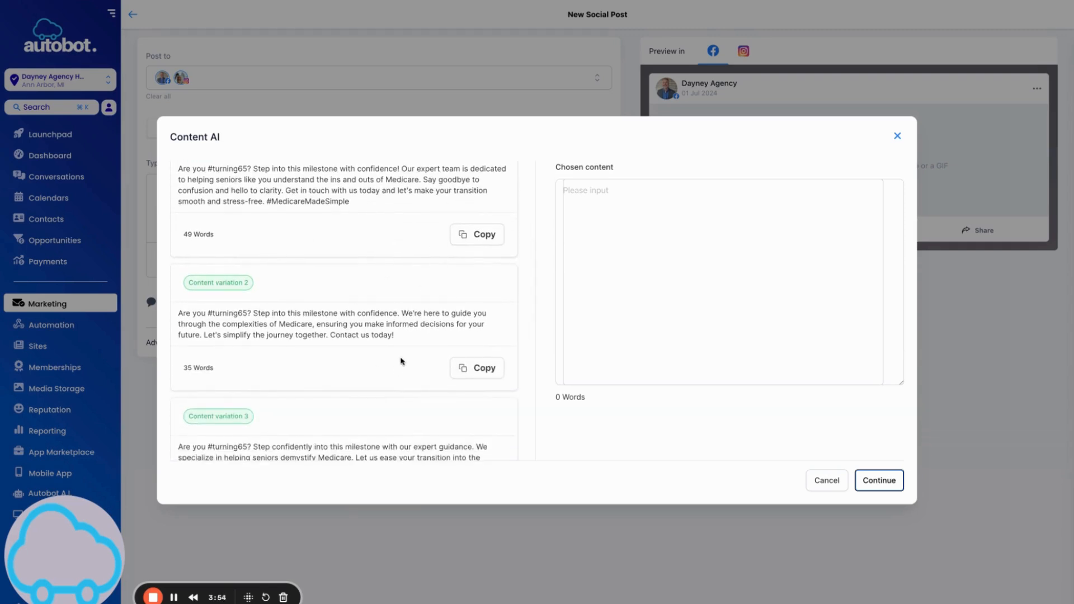
scroll(401, 360, "down", 2)
scroll(401, 330, "down", 4)
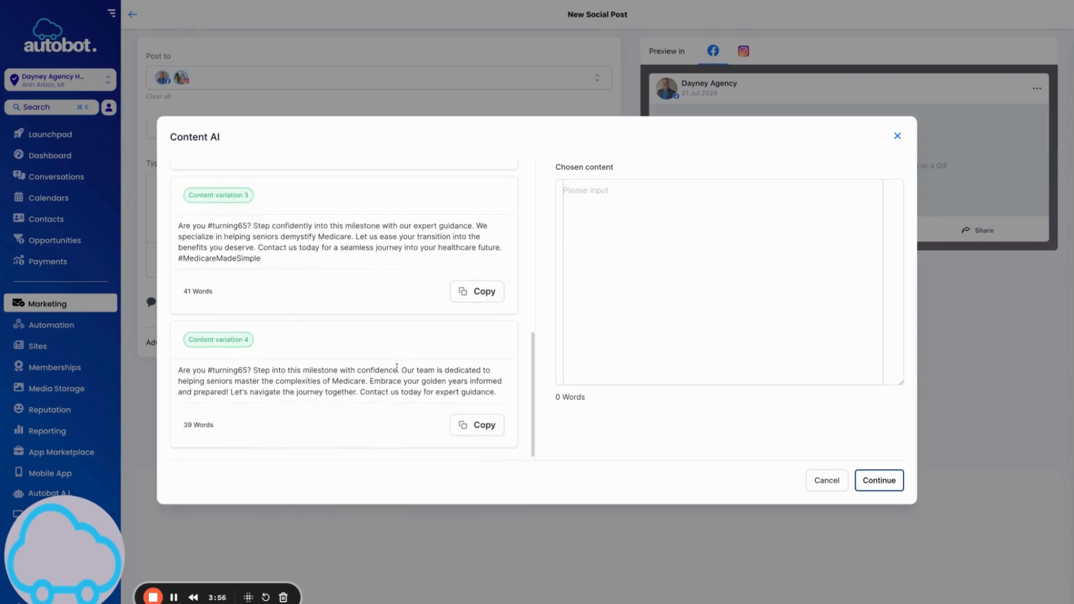
scroll(441, 284, "up", 10)
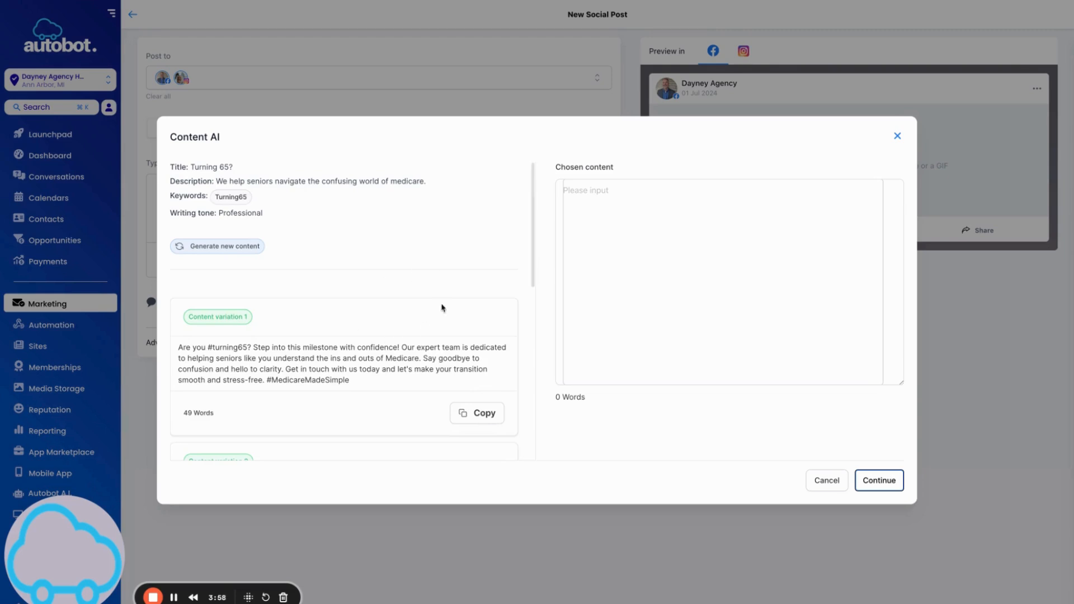
scroll(441, 307, "down", 1)
left_click(484, 396)
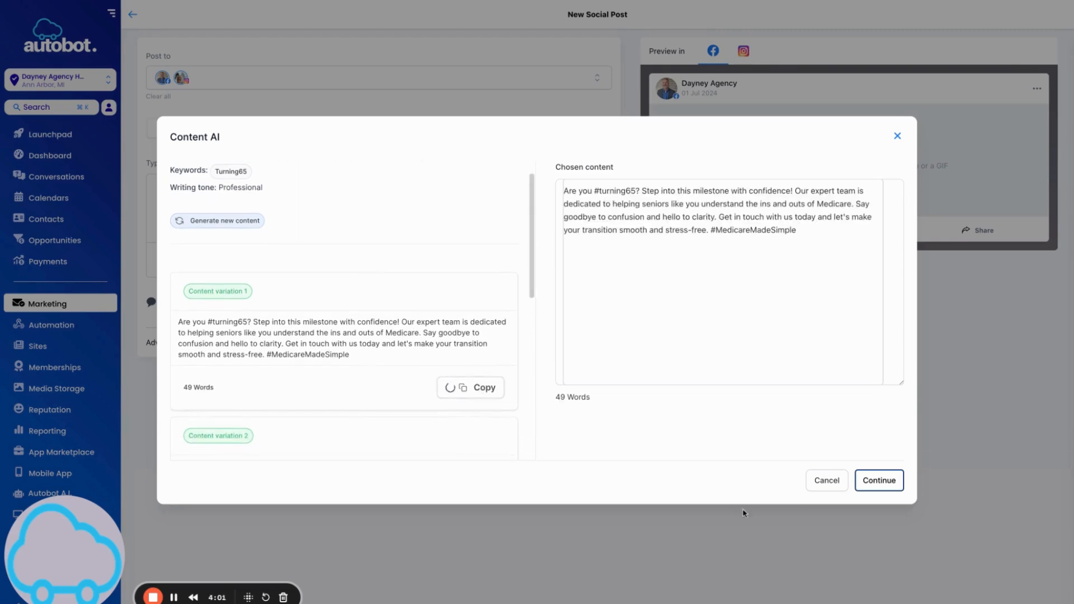
left_click(880, 481)
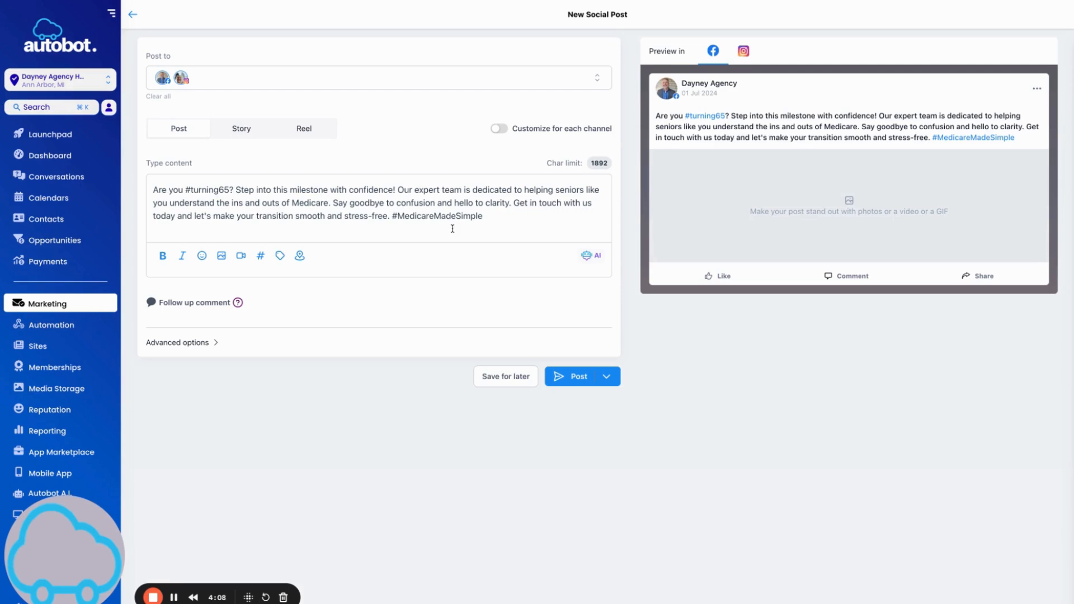
Below the AI text, add a 'Call us today:' line with the agency's phone number.
key("Return")
key("Return")
type("Vist")
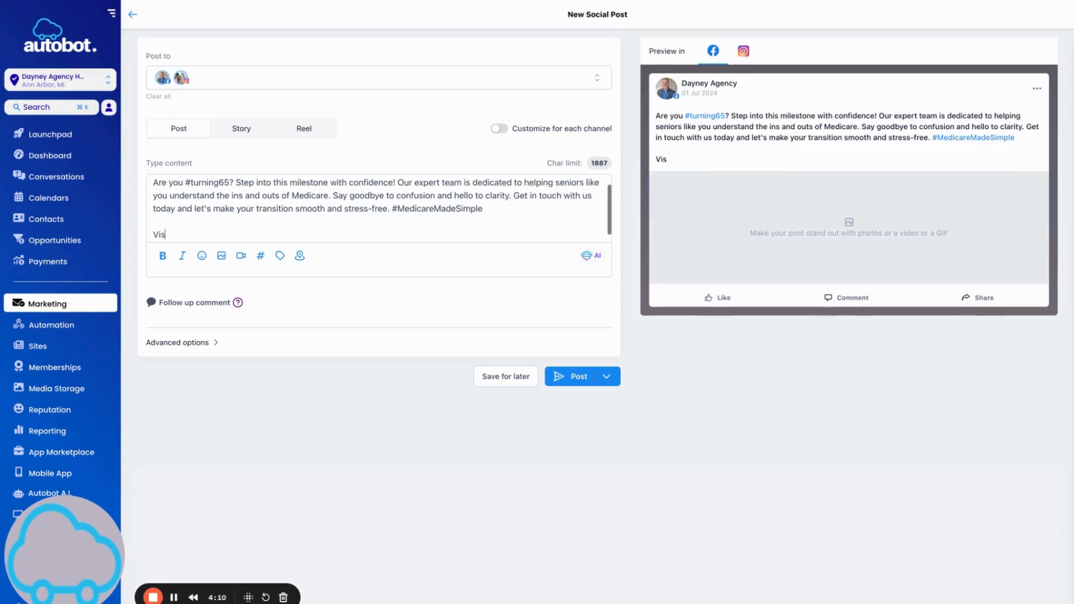
key("BackSpace")
key("BackSpace")
key("BackSpace")
key("BackSpace")
key("BackSpace")
type("Call us today: 646")
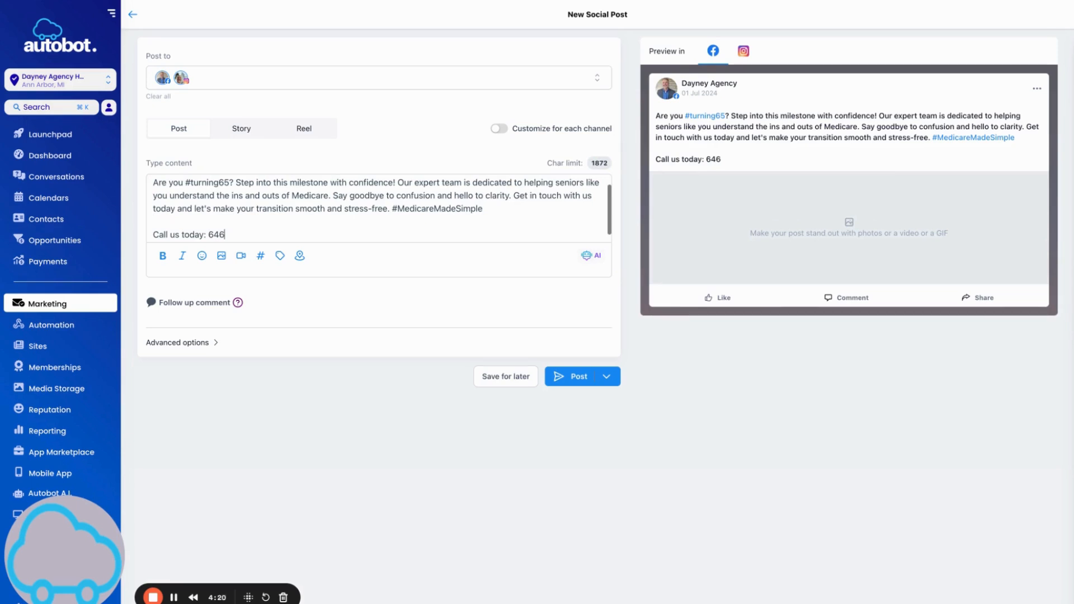
key("BackSpace")
key("BackSpace")
key("BackSpace")
Add a 'Visit us online:' line with the agency's website address.
key("Return")
type("Vusit")
key("BackSpace")
key("BackSpace")
key("BackSpace")
key("BackSpace")
type("us")
key("BackSpace")
type("isit us online")
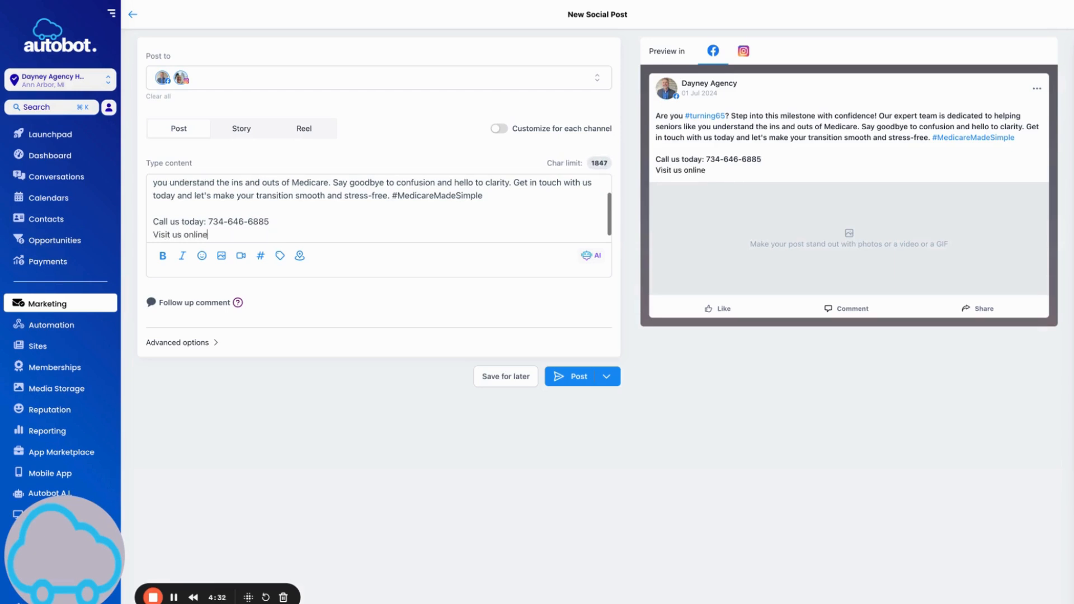
type(": https://www.dayneyagn")
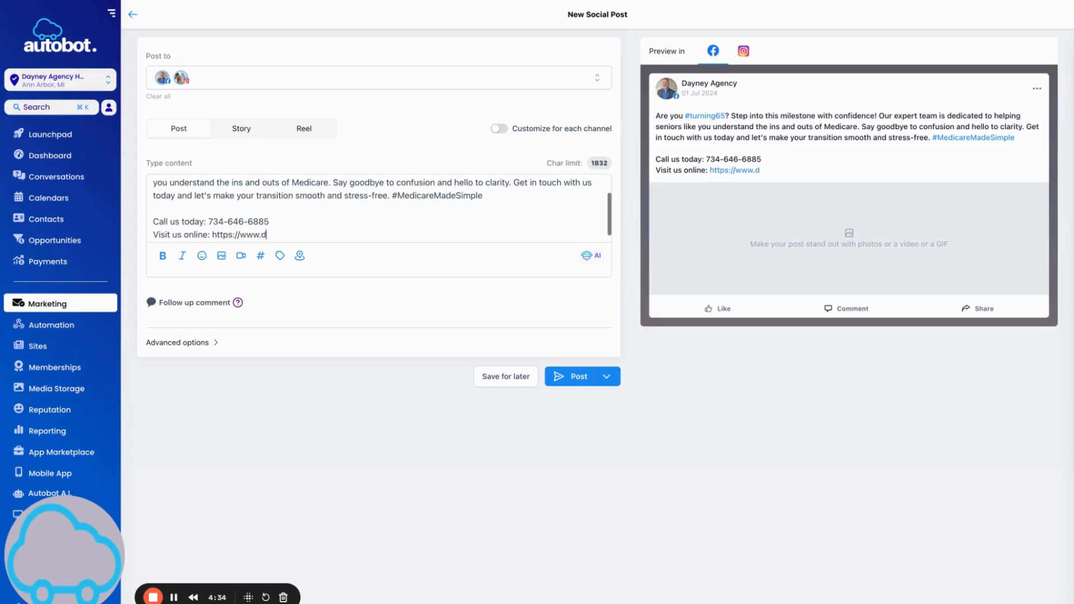
key("BackSpace")
type("ency.com")
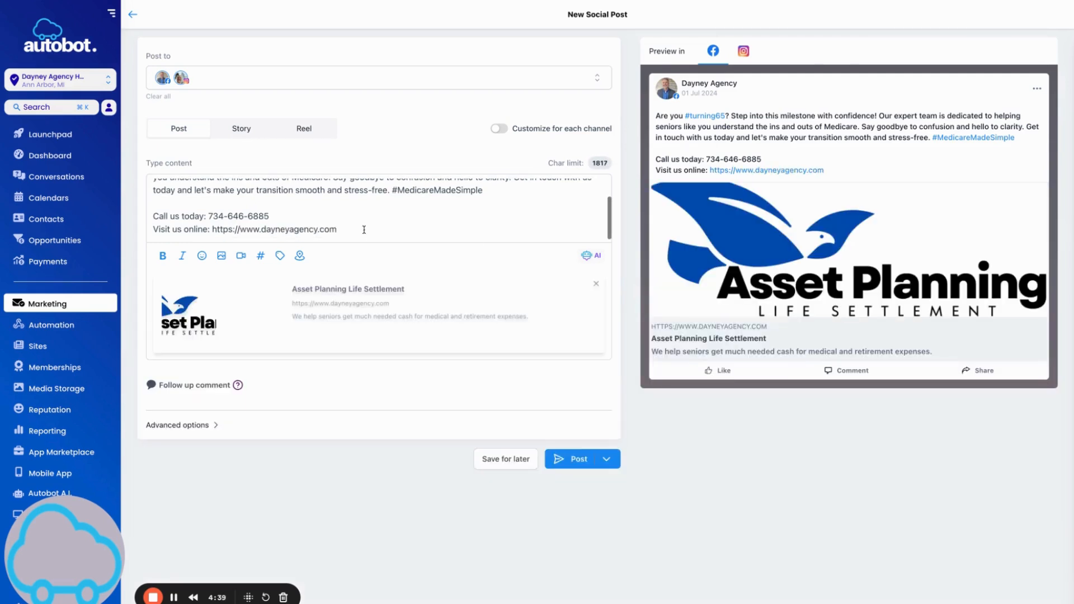
scroll(374, 227, "up", 1)
left_click_drag(395, 195, 485, 194)
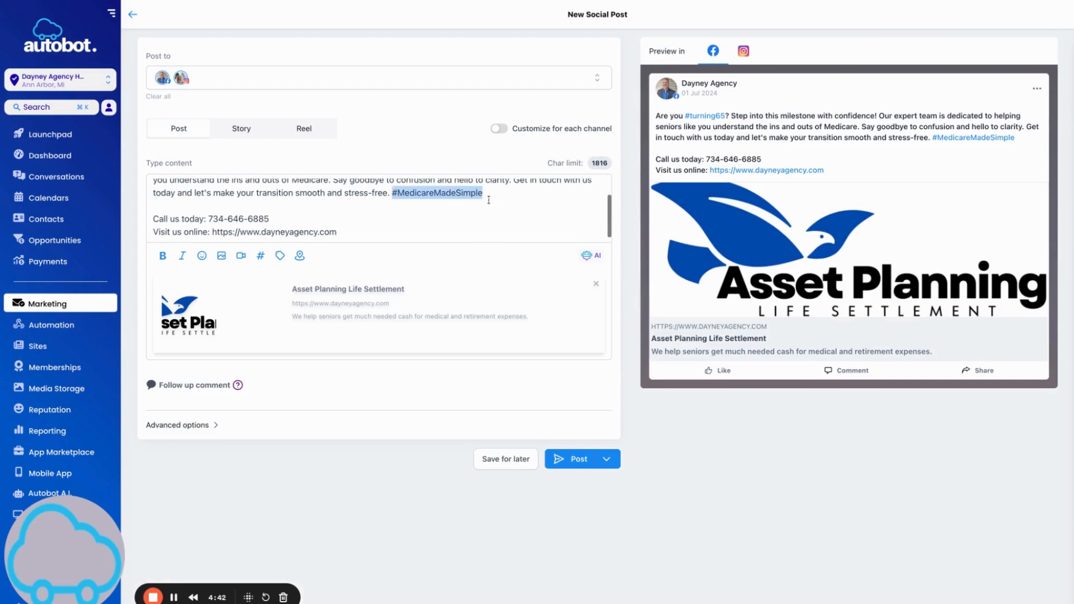
left_click(473, 222)
left_click(361, 236)
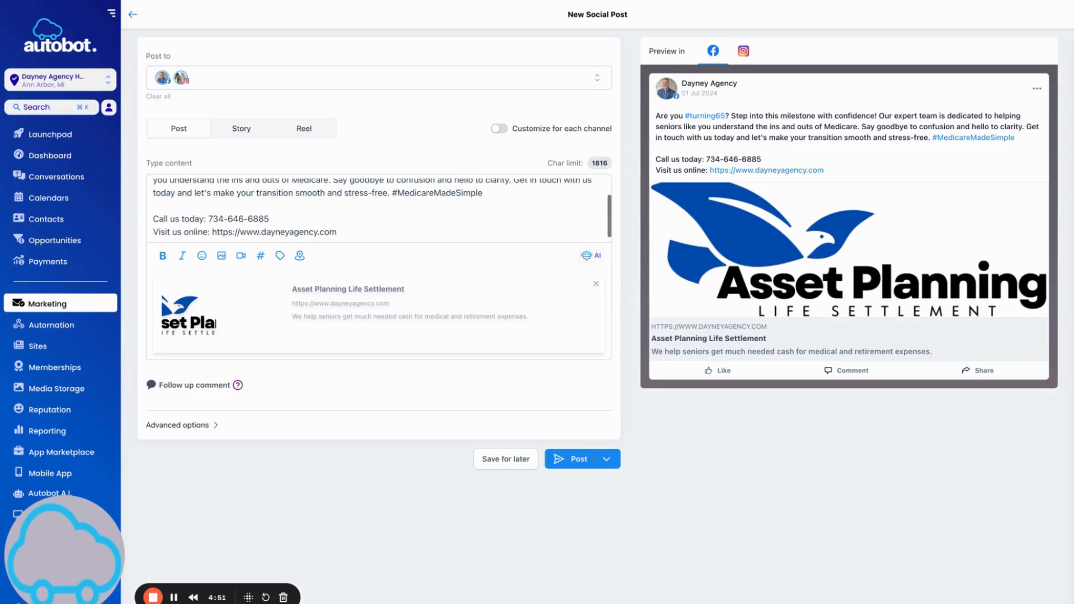
Load the agency's saved hashtag set, with 13 hashtags, in the Saved Hashtags dialog.
left_click(260, 256)
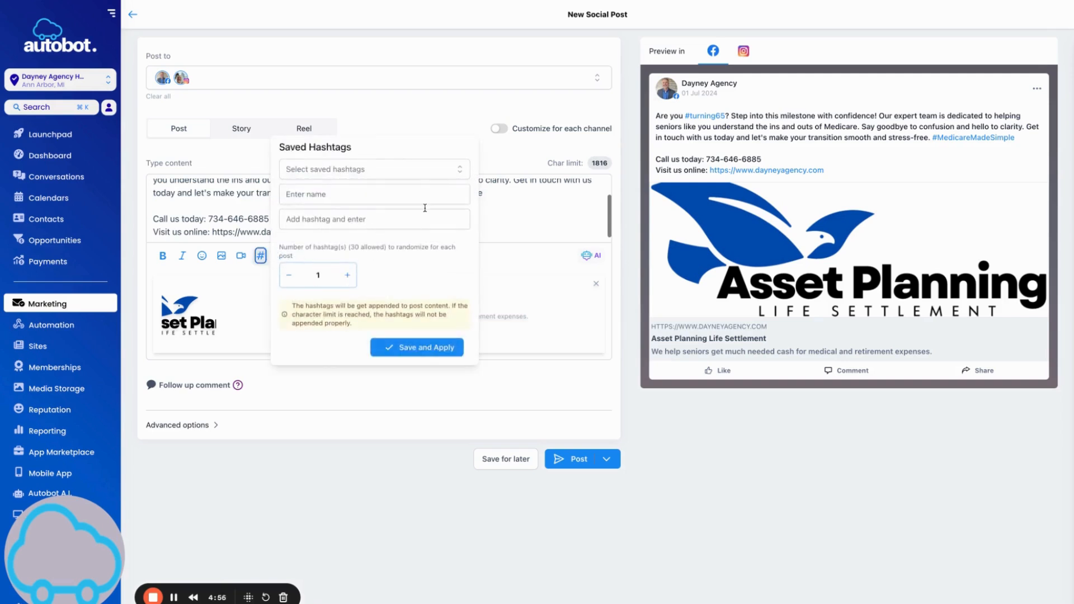
left_click(387, 169)
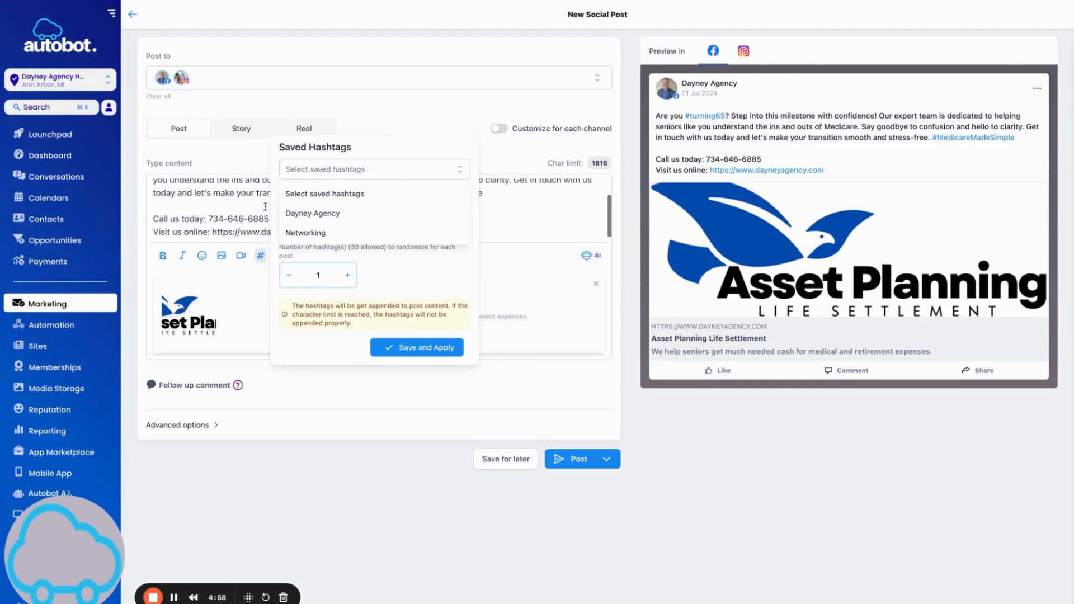
left_click(313, 219)
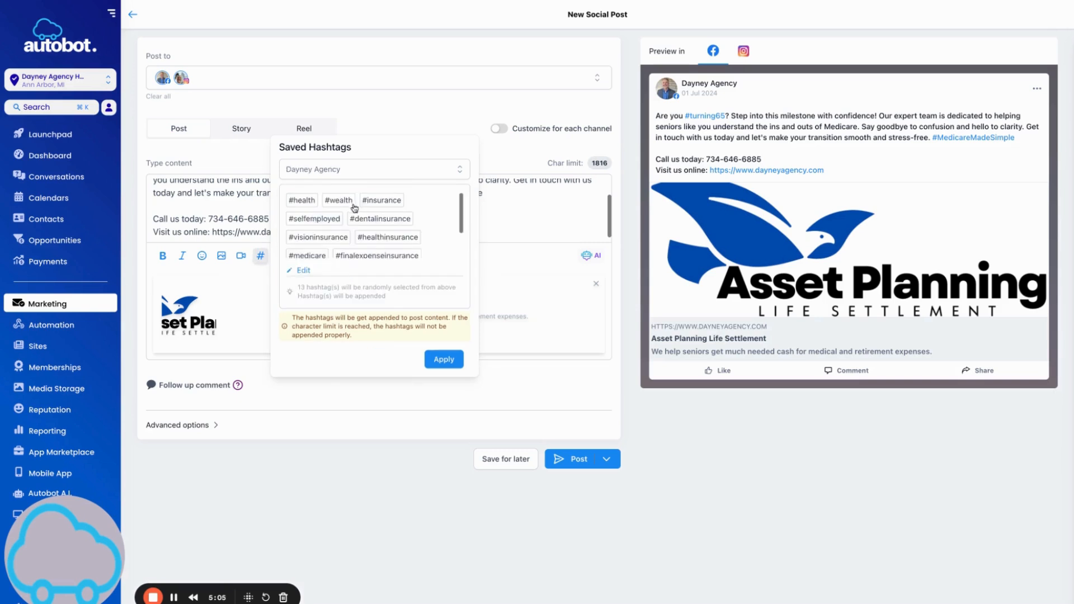
Apply the 13 saved hashtags, remove them from the post body, and paste them into the follow-up comment.
left_click(444, 359)
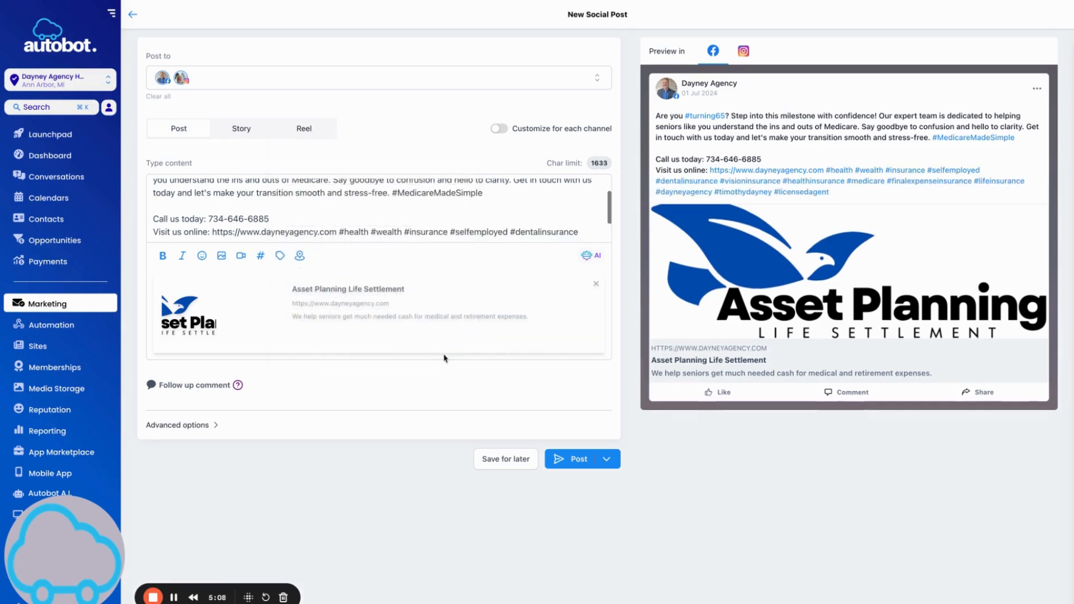
scroll(400, 219, "down", 1)
left_click_drag(340, 204, 375, 225)
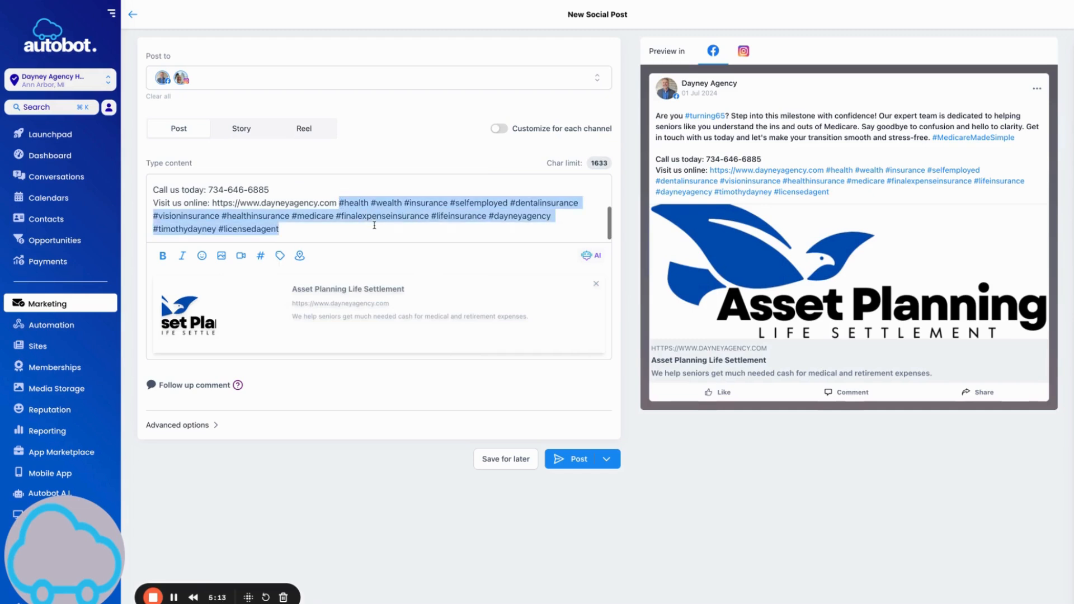
key("BackSpace")
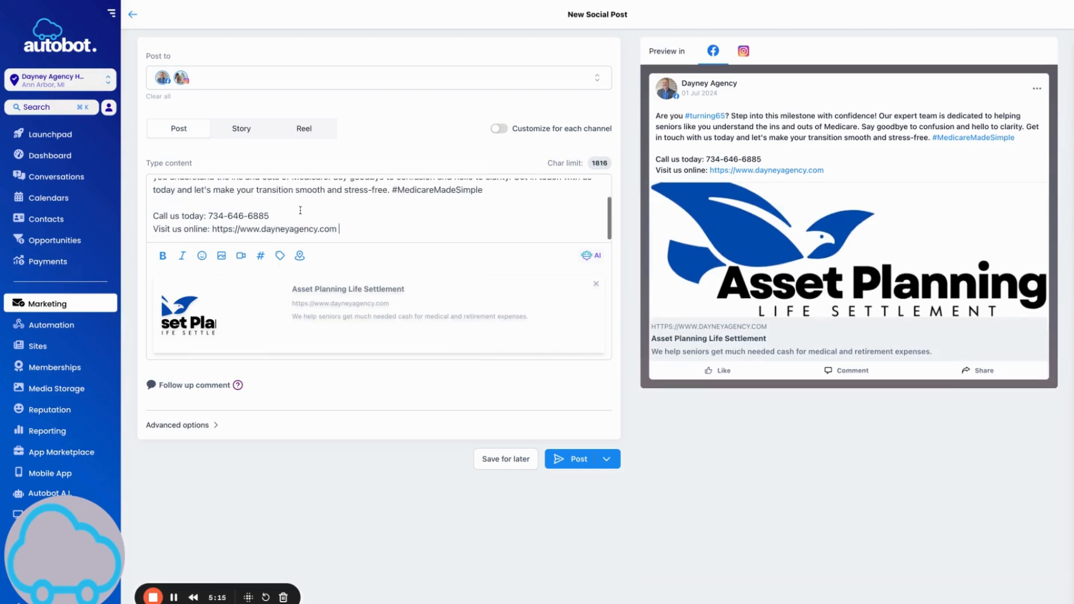
left_click(197, 385)
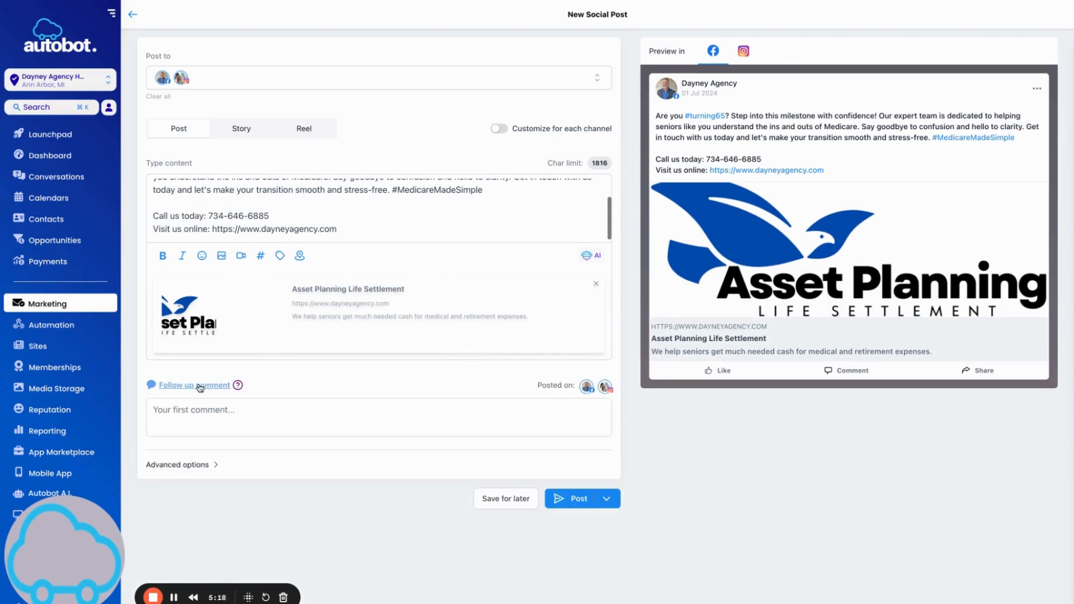
left_click(177, 404)
key("ctrl+v")
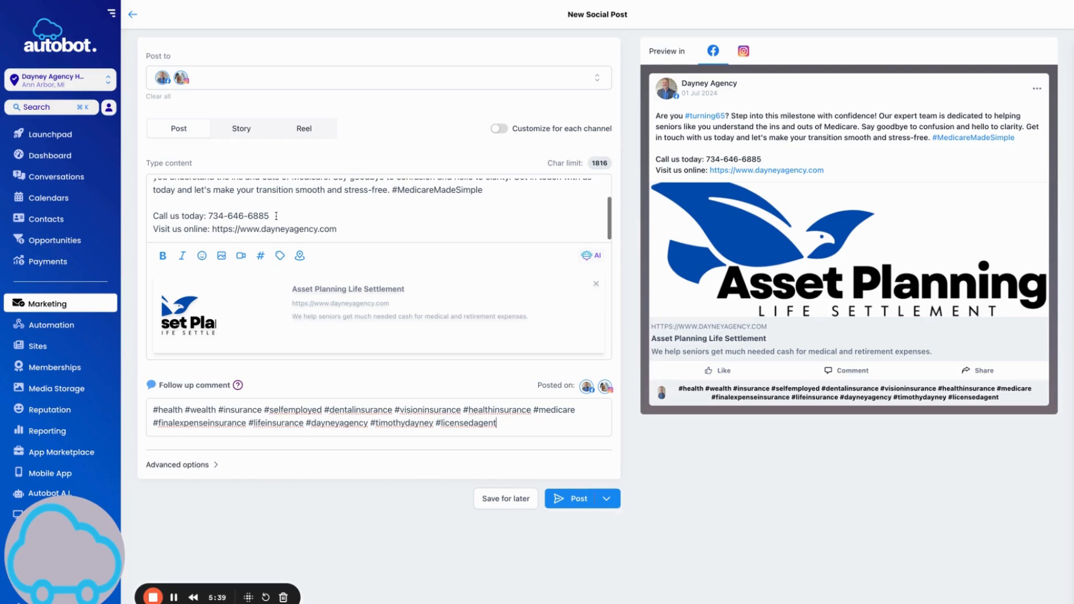
Open the media library and browse the Social Content folder for an image.
left_click(222, 260)
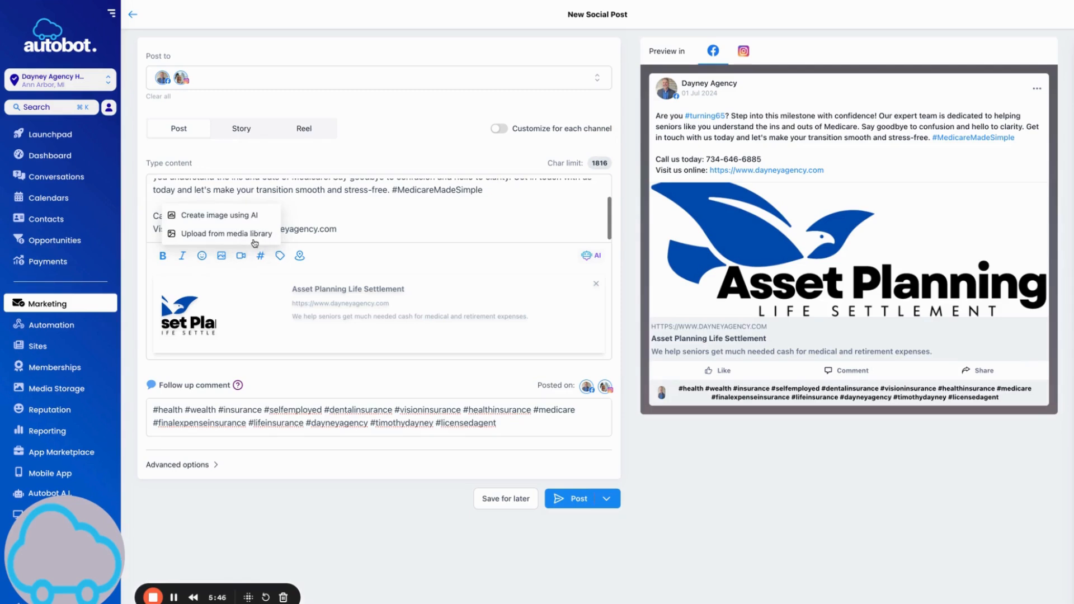
left_click(233, 234)
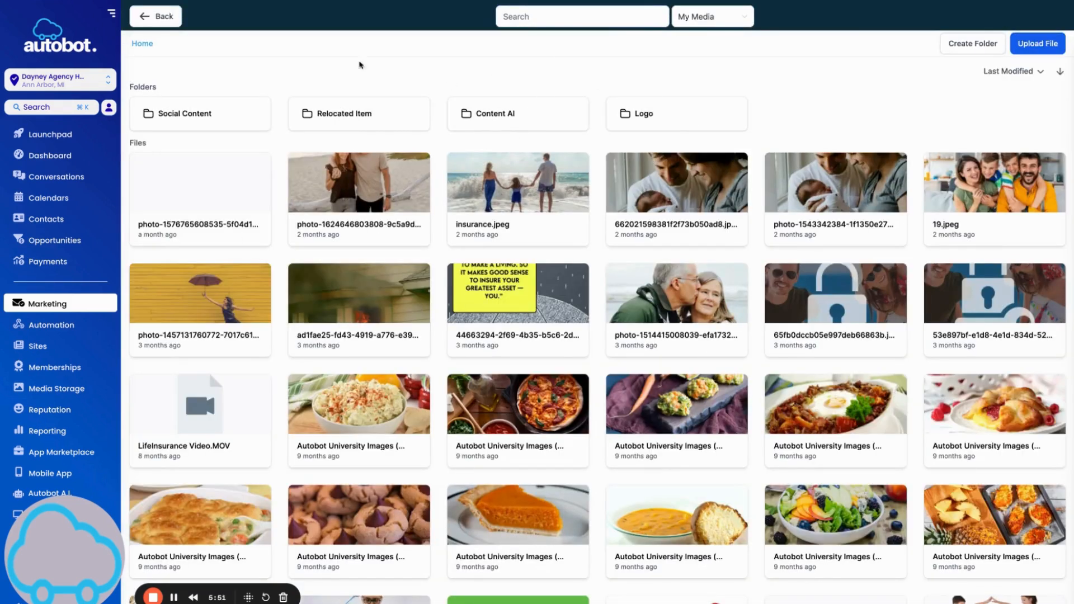
left_click(239, 124)
double_click(180, 116)
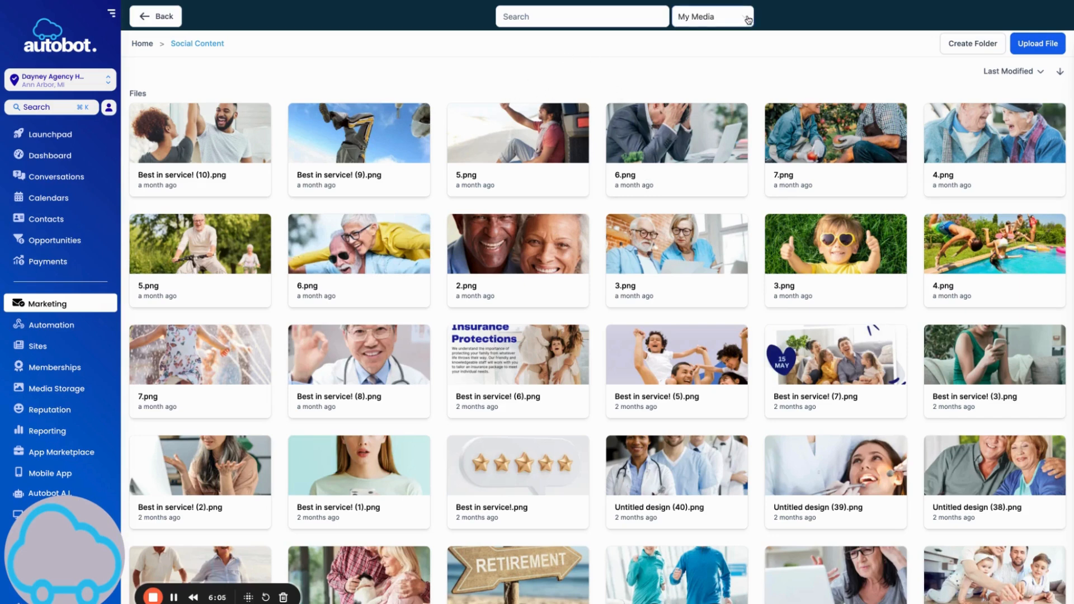
Search Unsplash for 'happy older couple' and attach the couple-in-kitchen photo to the post.
left_click(747, 20)
left_click(706, 99)
left_click(554, 16)
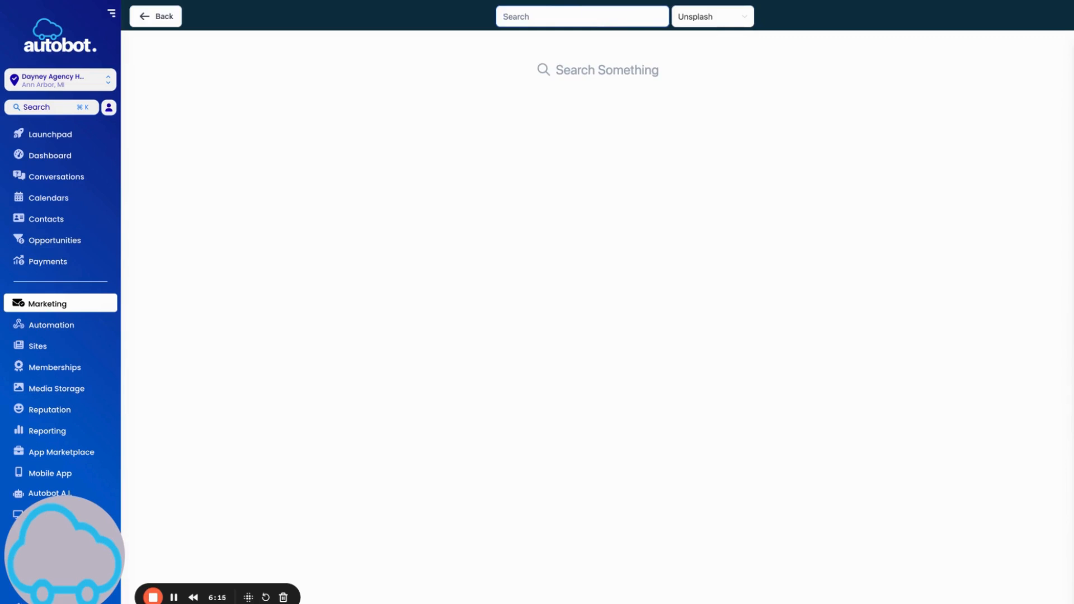
type("happy older couple")
key("Return")
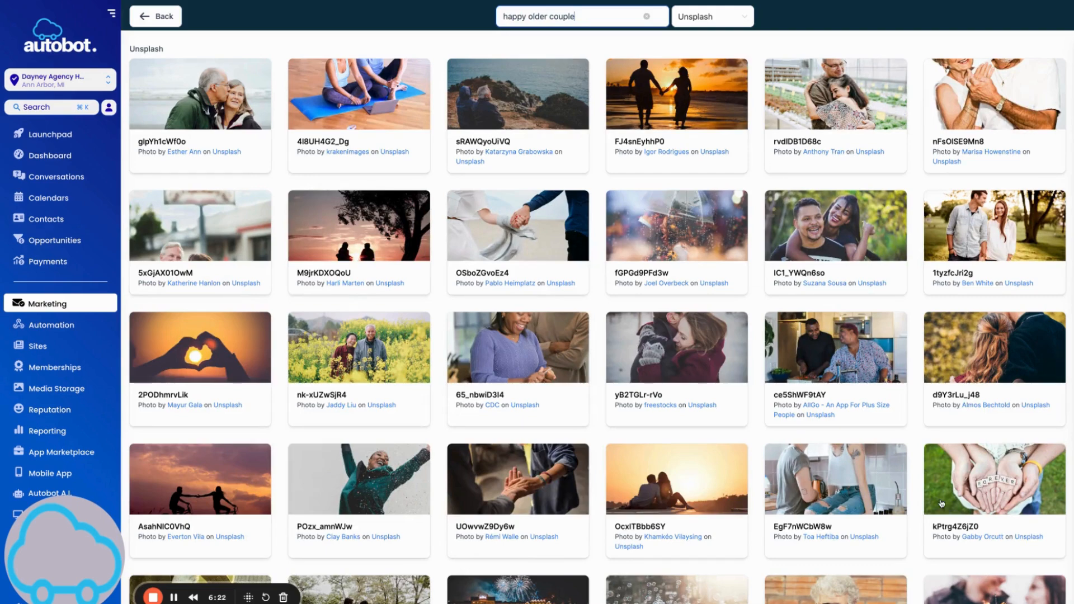
scroll(770, 417, "down", 1)
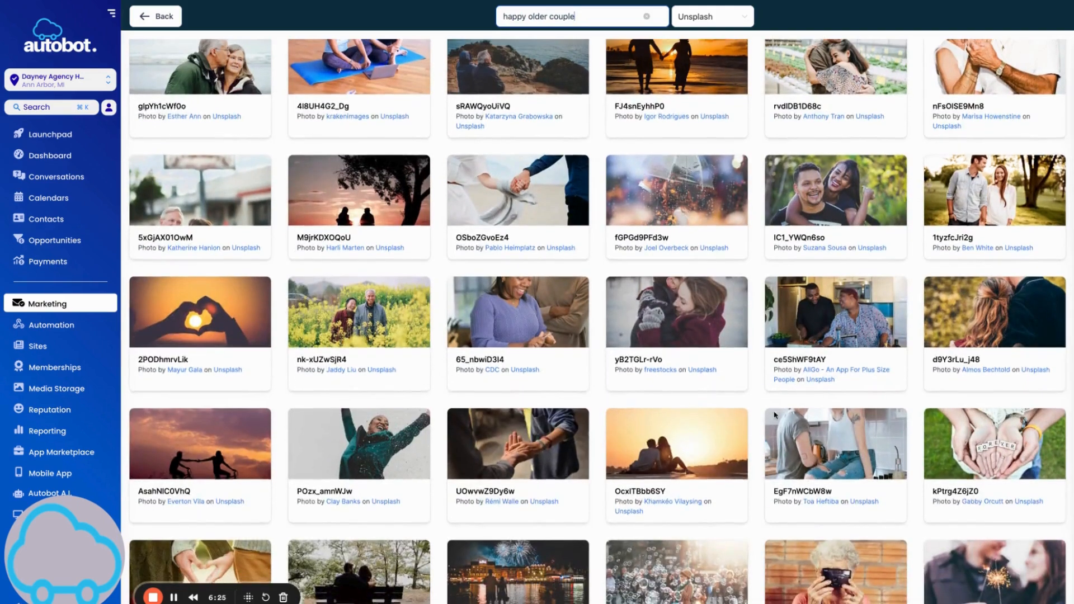
scroll(769, 417, "down", 1)
left_click(576, 354)
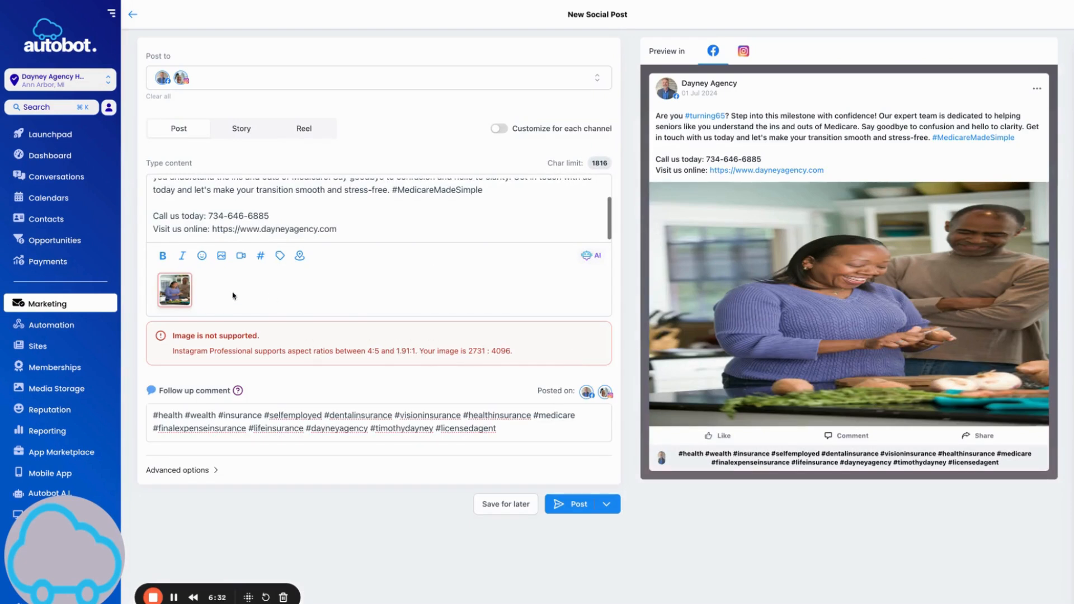
Crop the couple photo with the 1:1 Square preset at full width and save it.
mouse_move(174, 290)
left_click(300, 294)
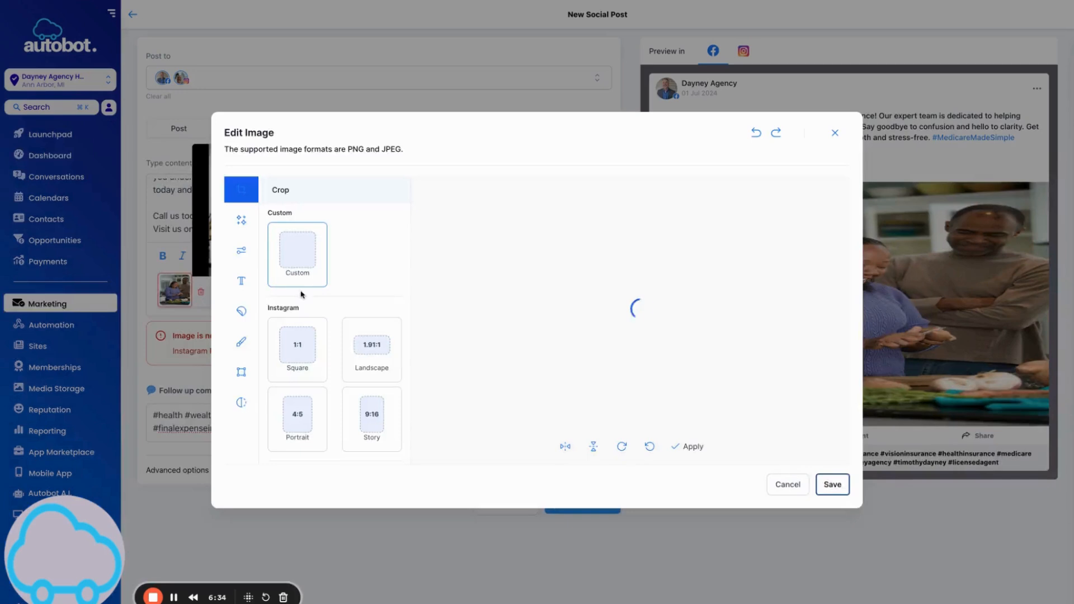
left_click(291, 344)
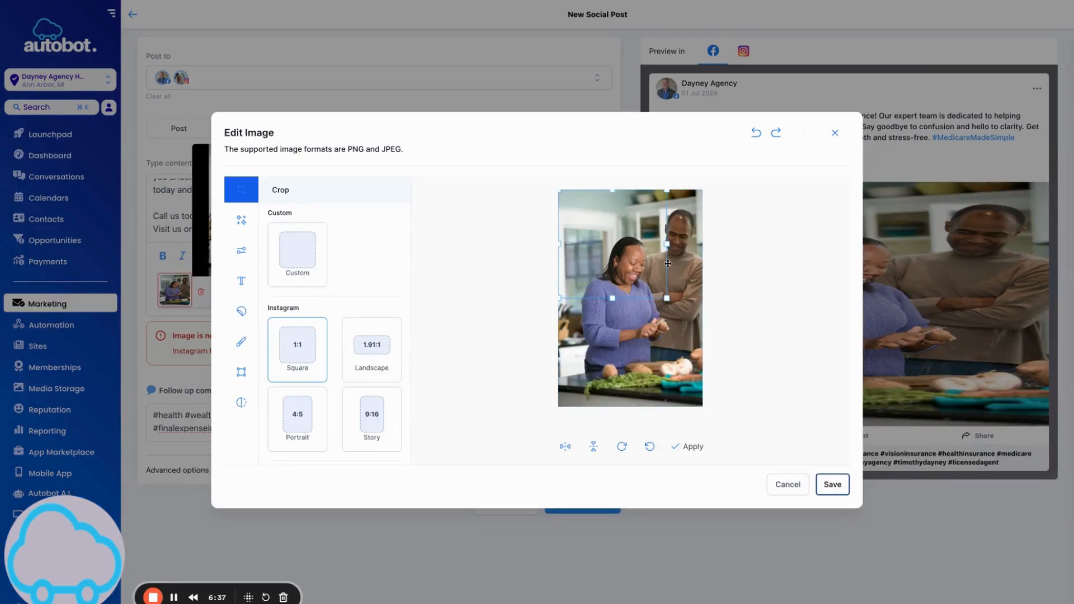
mouse_move(667, 298)
left_mouse_down()
mouse_move(706, 356)
mouse_move(680, 316)
left_mouse_up()
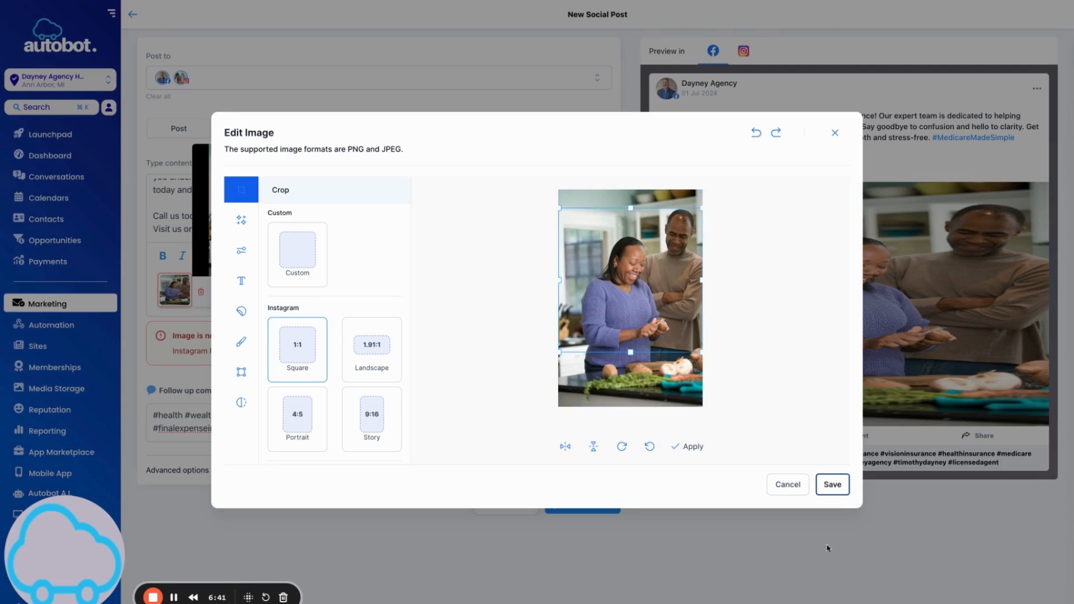
left_click(688, 448)
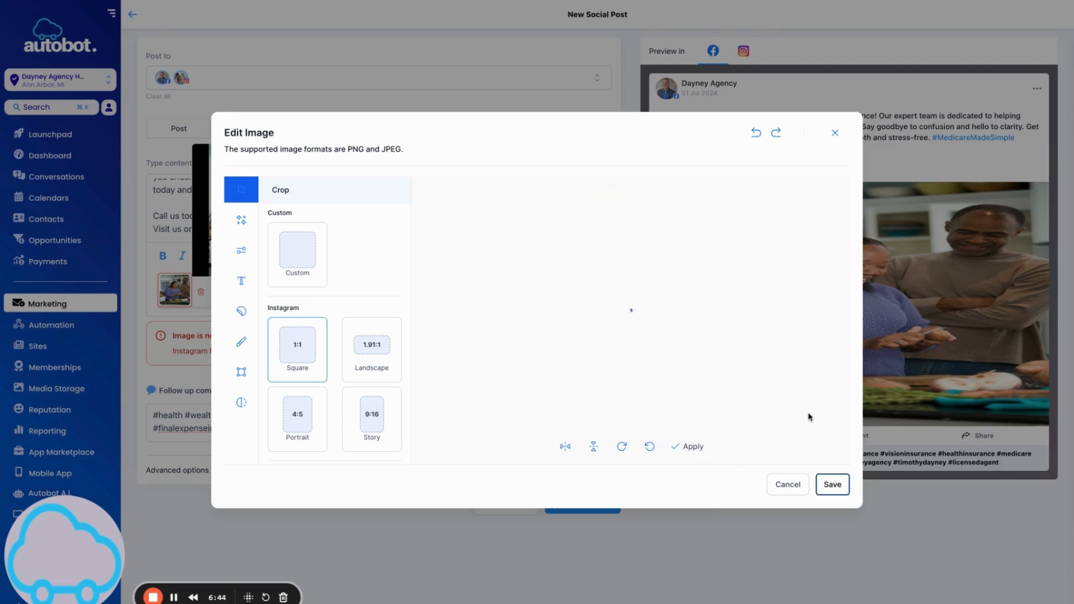
left_click(836, 484)
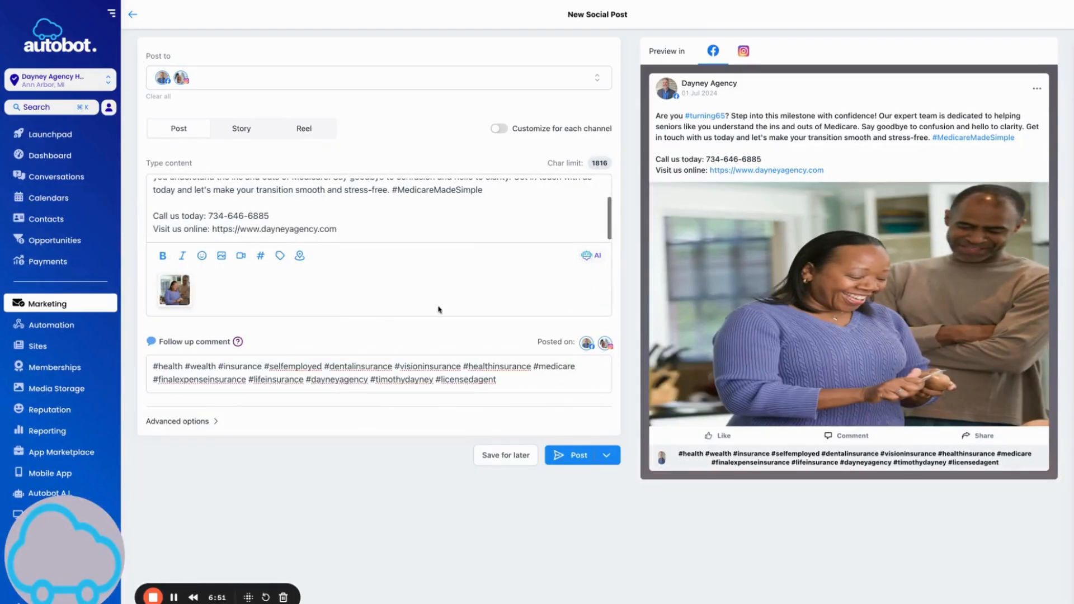
Choose Schedule Recurring Posts from the Post options.
left_click(606, 455)
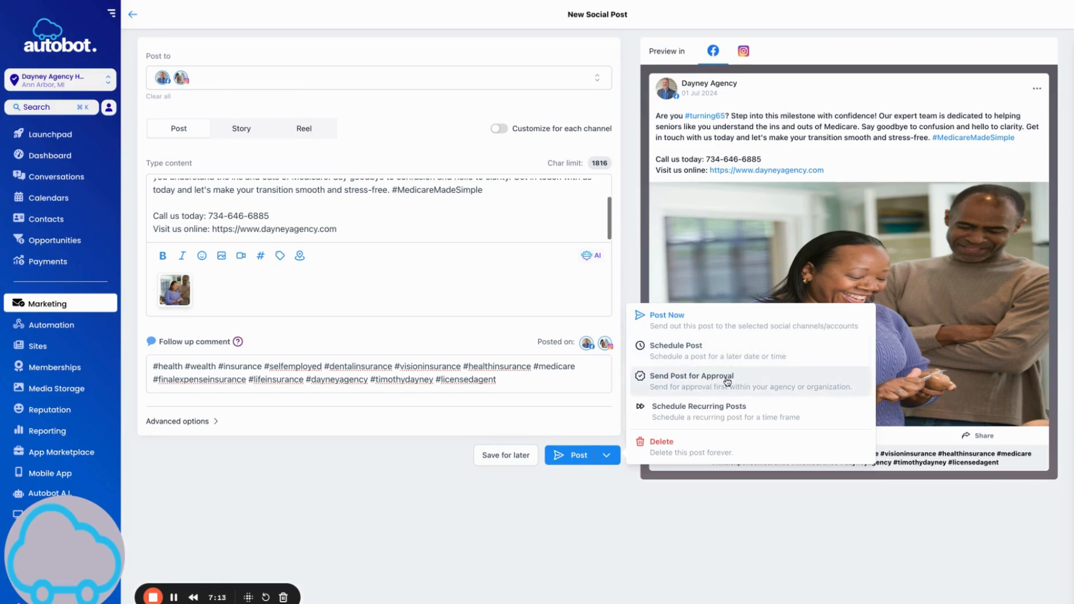
left_click(704, 417)
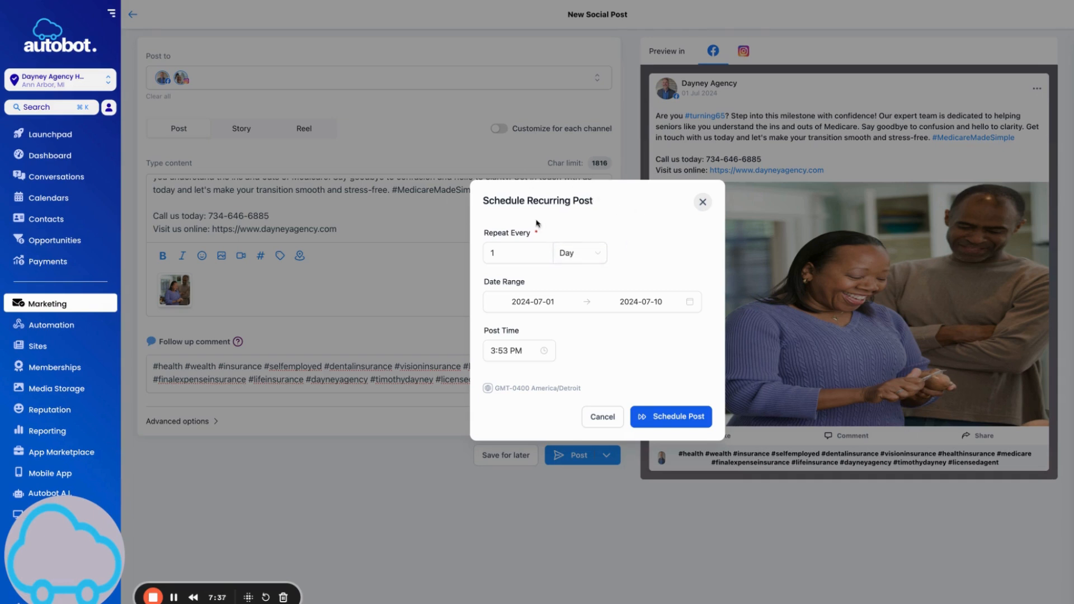
Set the post to repeat every 2 Months.
left_click(499, 261)
left_click_drag(511, 255, 488, 250)
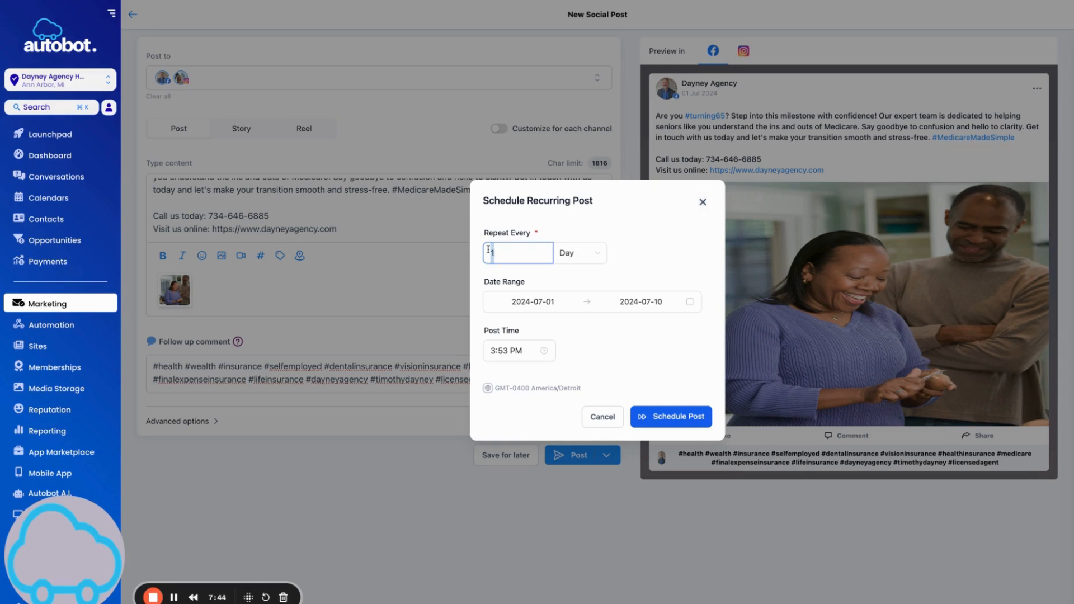
type("2")
left_click(584, 256)
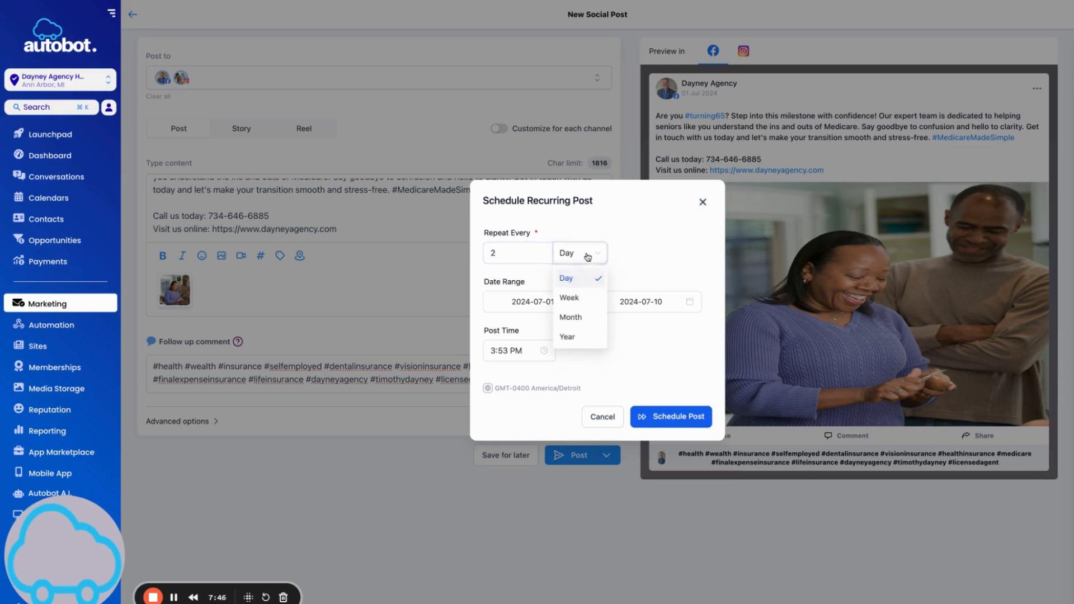
left_click(588, 319)
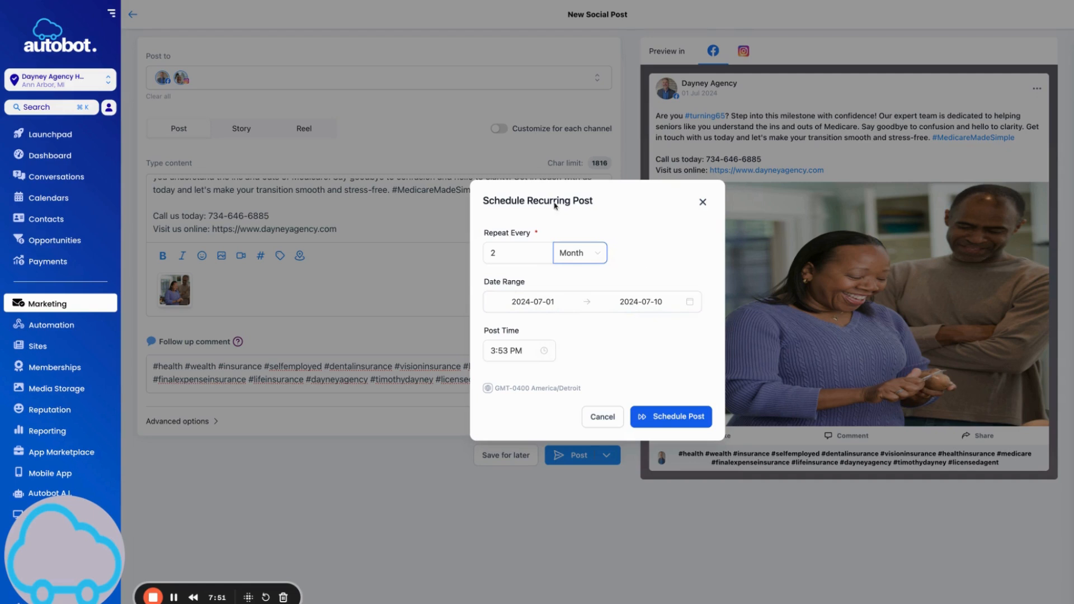
Set the recurrence date range from July 1, 2024 to August 31, 2030.
left_click(546, 302)
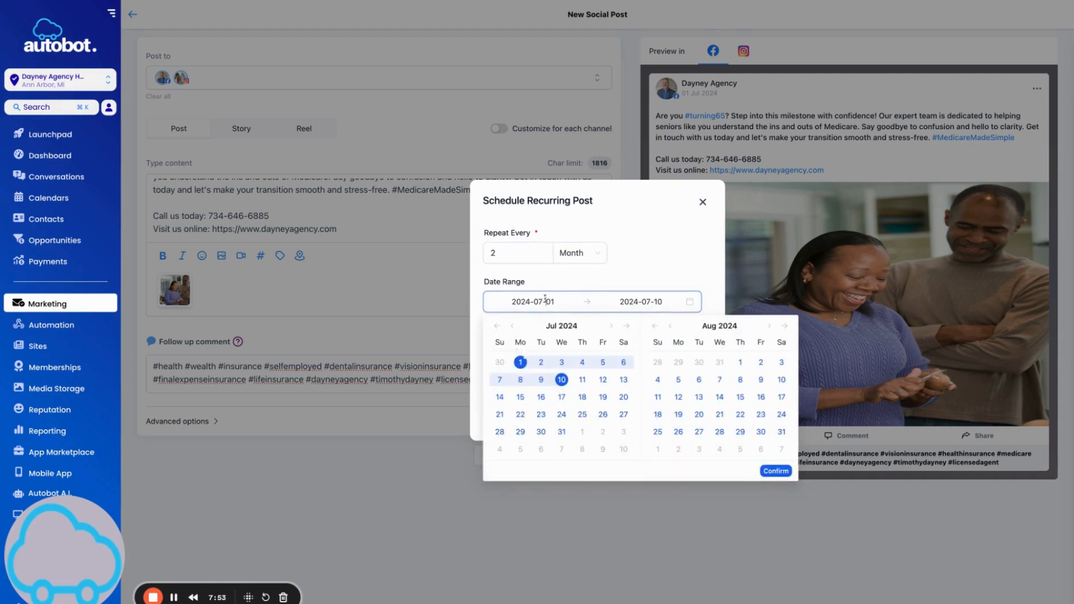
left_click(522, 365)
left_click(728, 325)
scroll(697, 392, "down", 10)
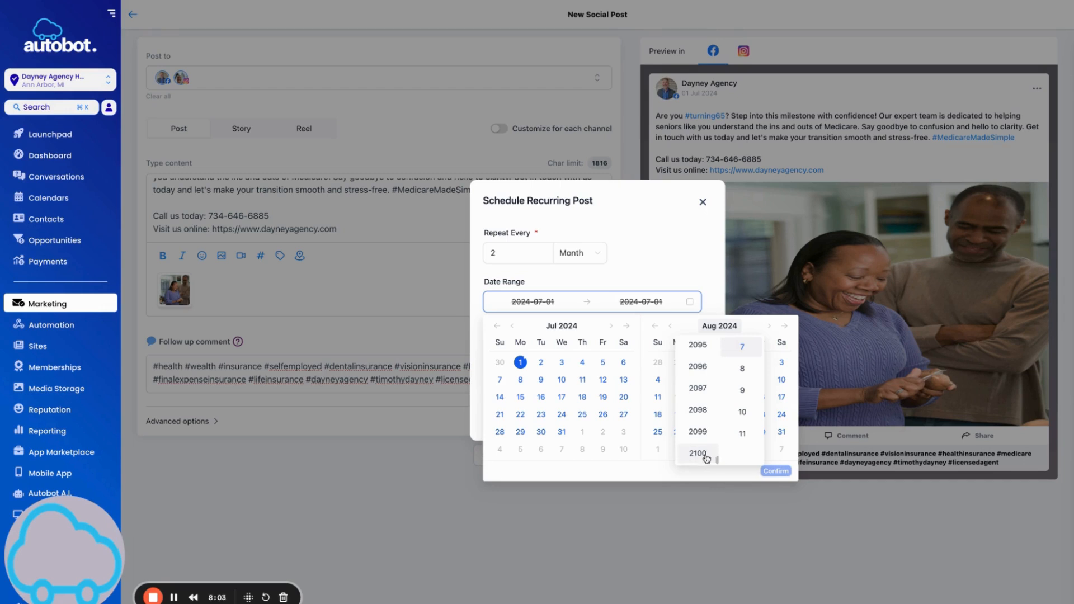
scroll(702, 384, "up", 15)
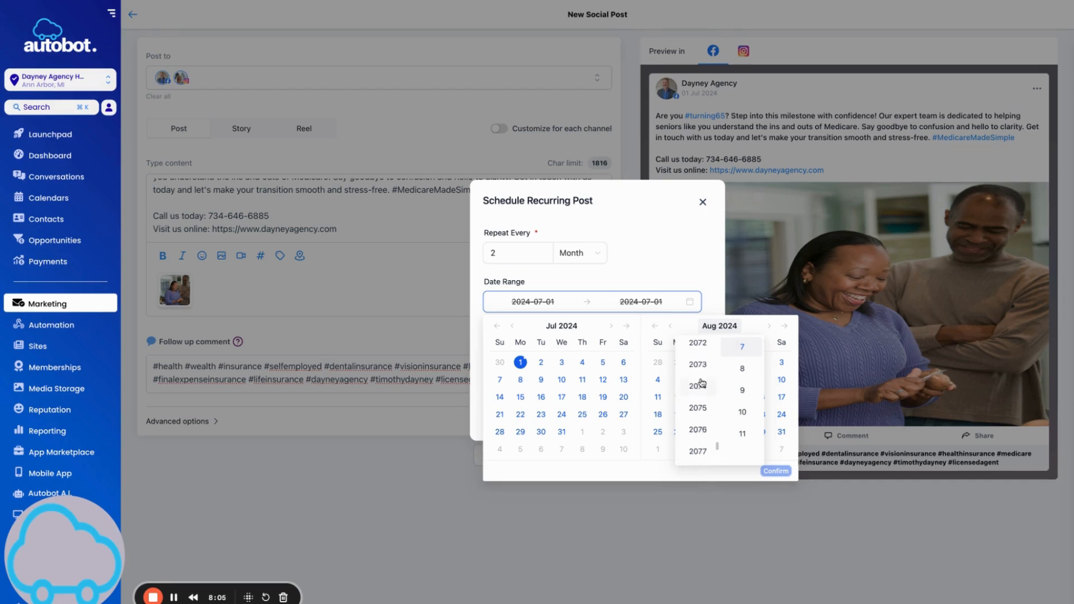
scroll(703, 410, "up", 9)
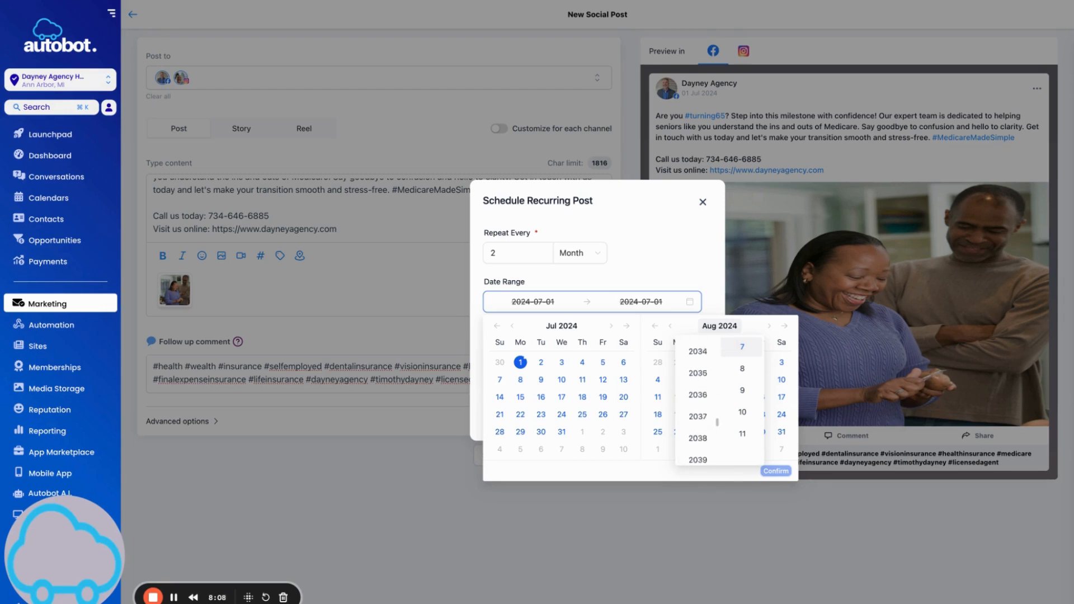
left_click(698, 436)
left_click(788, 436)
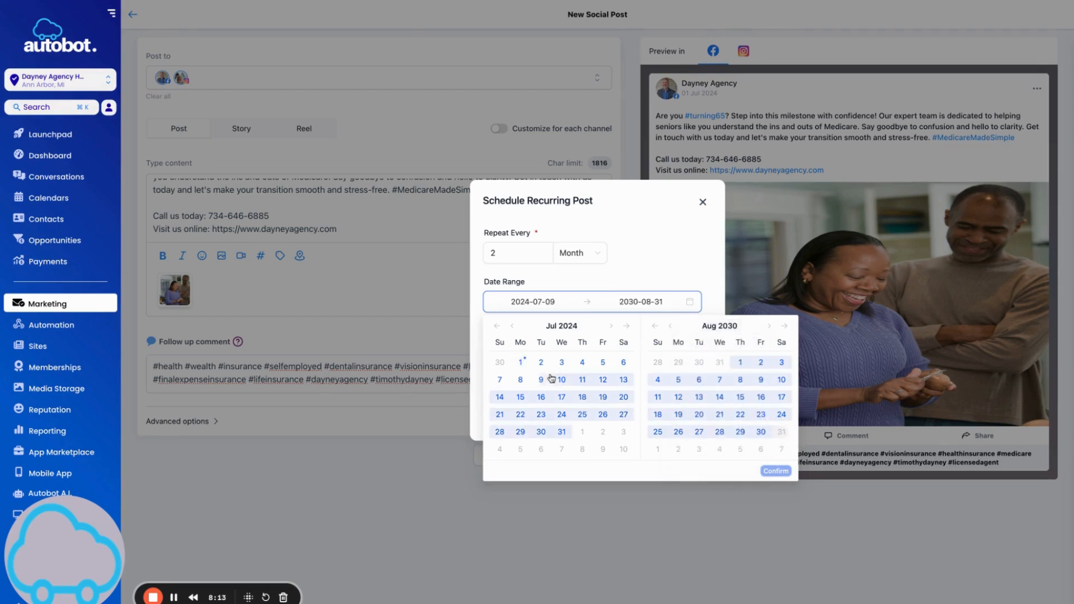
left_click(520, 362)
left_click(781, 432)
left_click(776, 472)
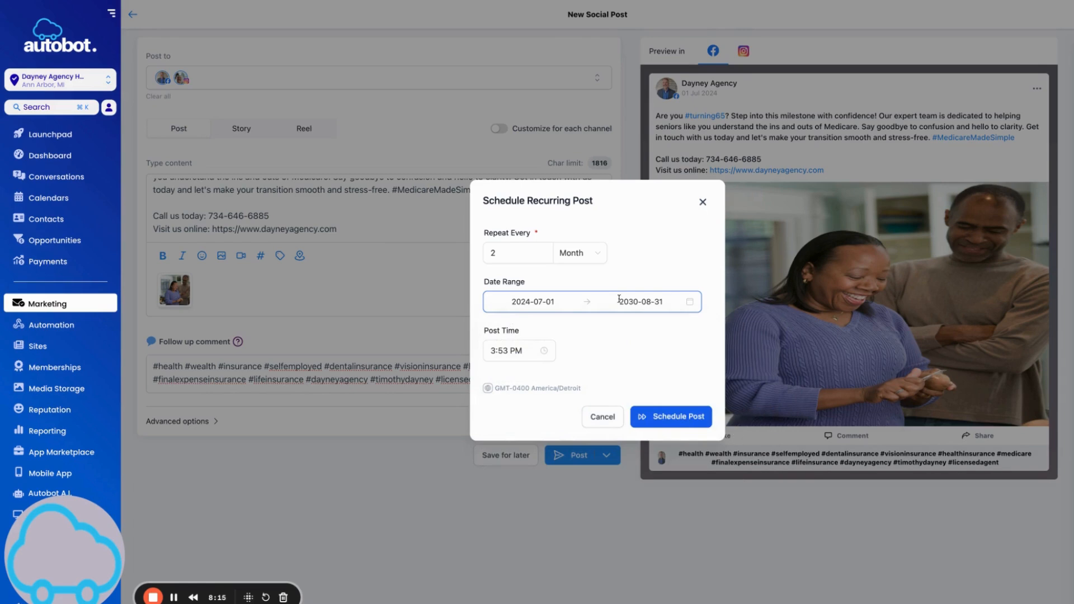
Set the post time to 8:00 PM.
left_click(497, 351)
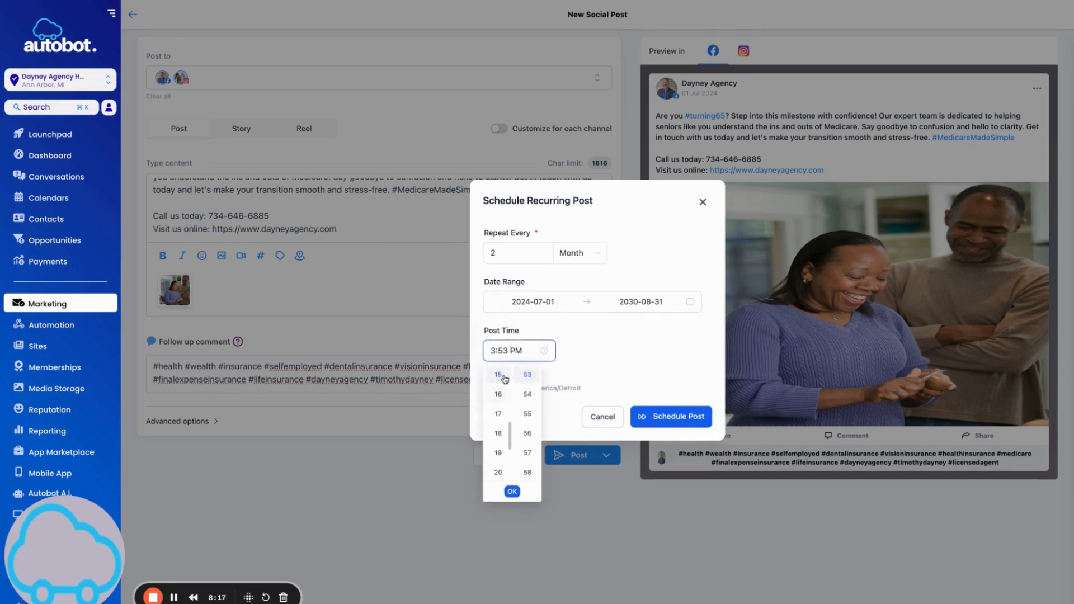
left_click(499, 473)
scroll(529, 403, "up", 15)
left_click(527, 375)
left_click(656, 369)
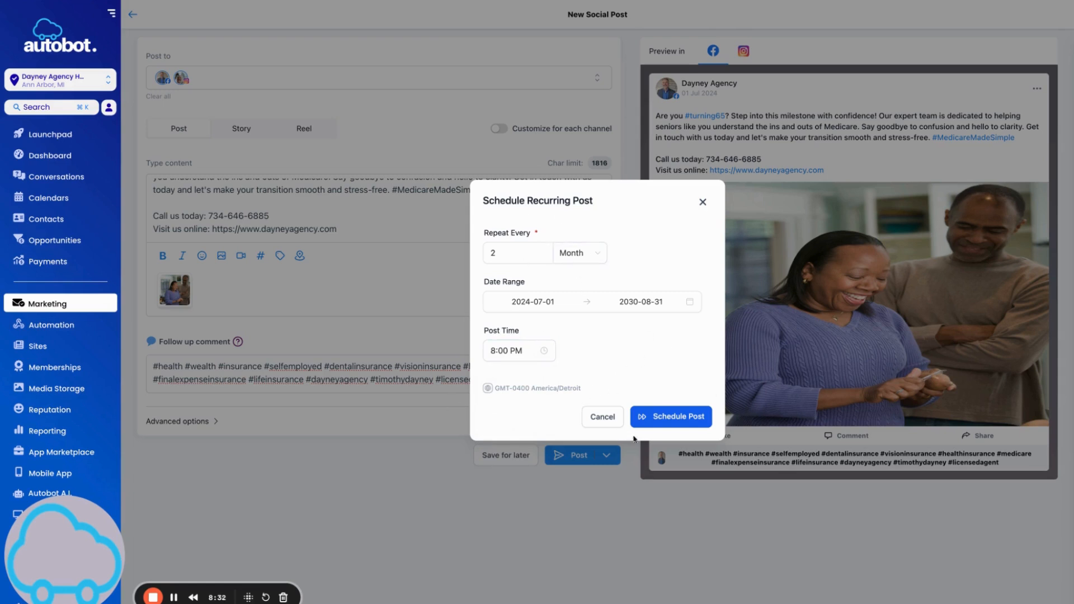
Schedule the recurring Medicare post and view it on July 1, 2024 in the planner.
left_click(669, 417)
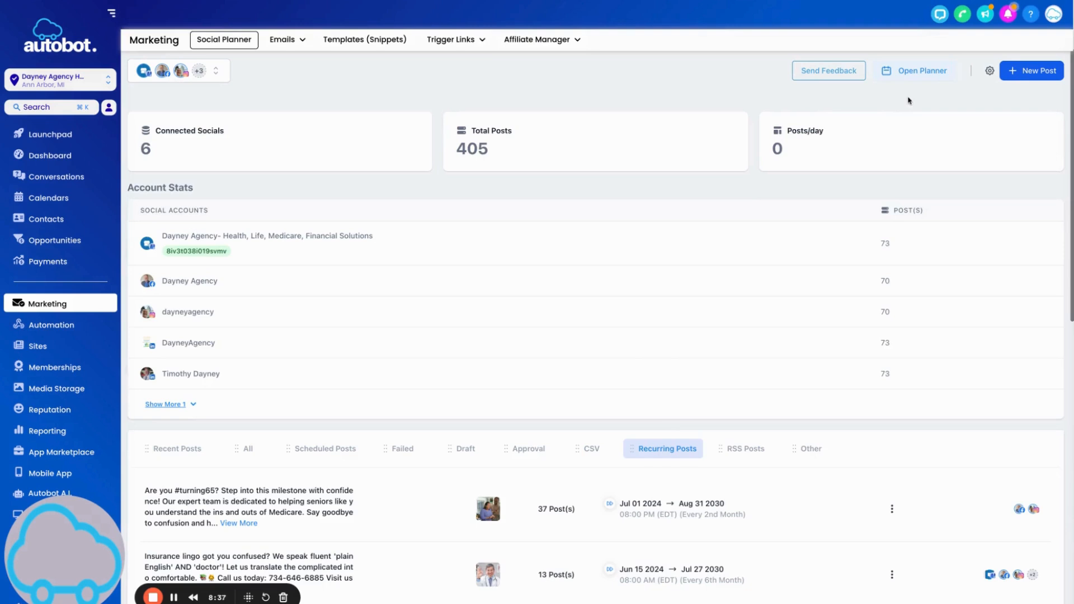
left_click(911, 73)
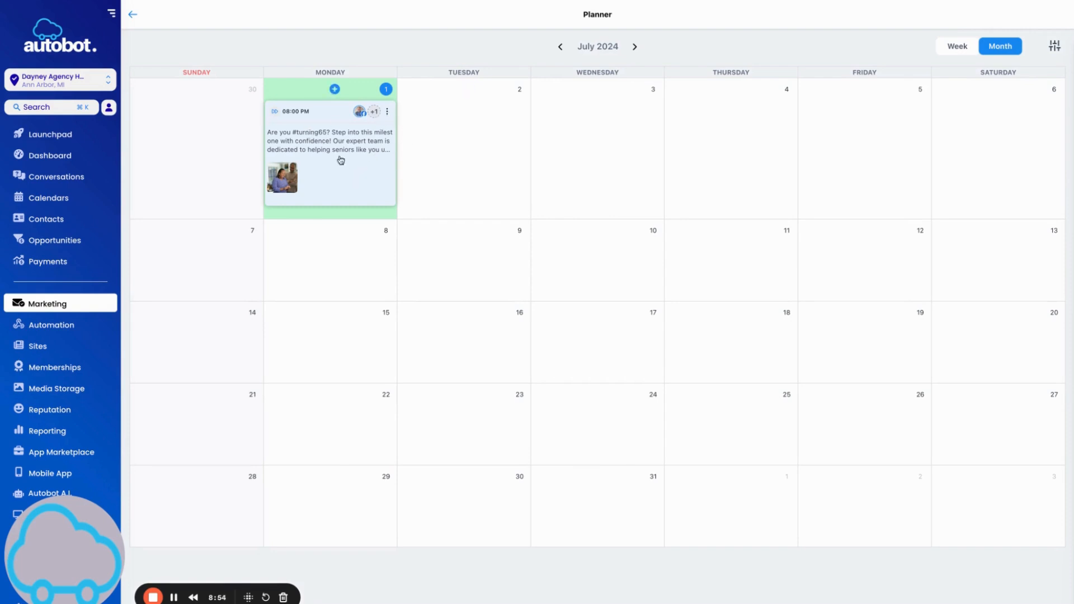
Browse the June and July 2024 planner months, then return to the Social Planner dashboard.
mouse_move(333, 174)
left_mouse_down()
mouse_move(631, 368)
mouse_move(633, 400)
mouse_move(988, 159)
mouse_move(644, 340)
mouse_move(319, 370)
mouse_move(687, 211)
mouse_move(460, 338)
mouse_move(609, 161)
mouse_move(335, 161)
left_mouse_up()
left_click(558, 47)
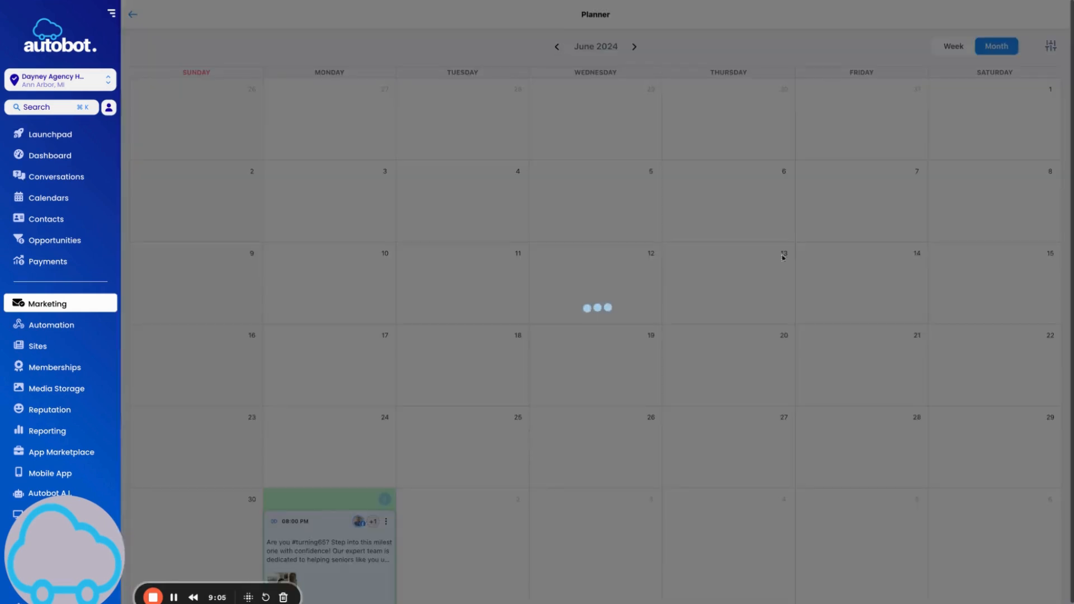
scroll(632, 144, "down", 4)
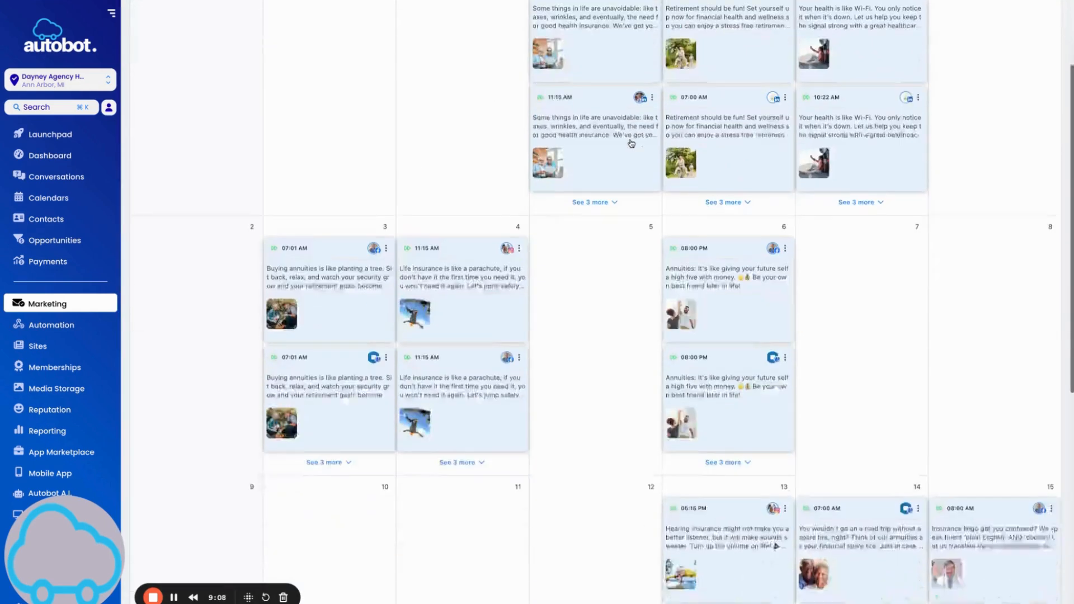
scroll(631, 144, "up", 4)
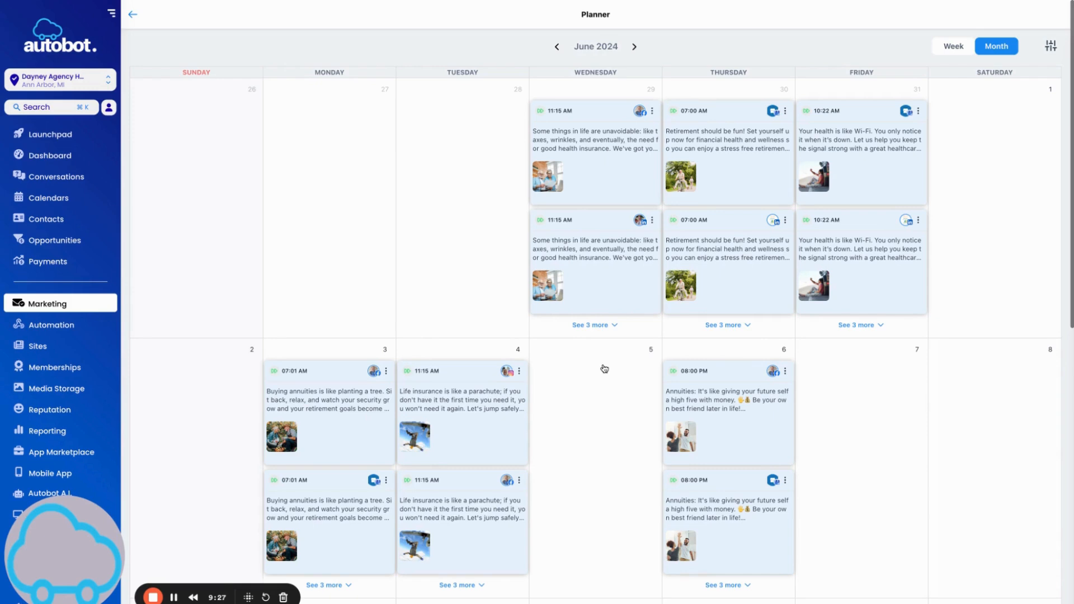
left_click(634, 47)
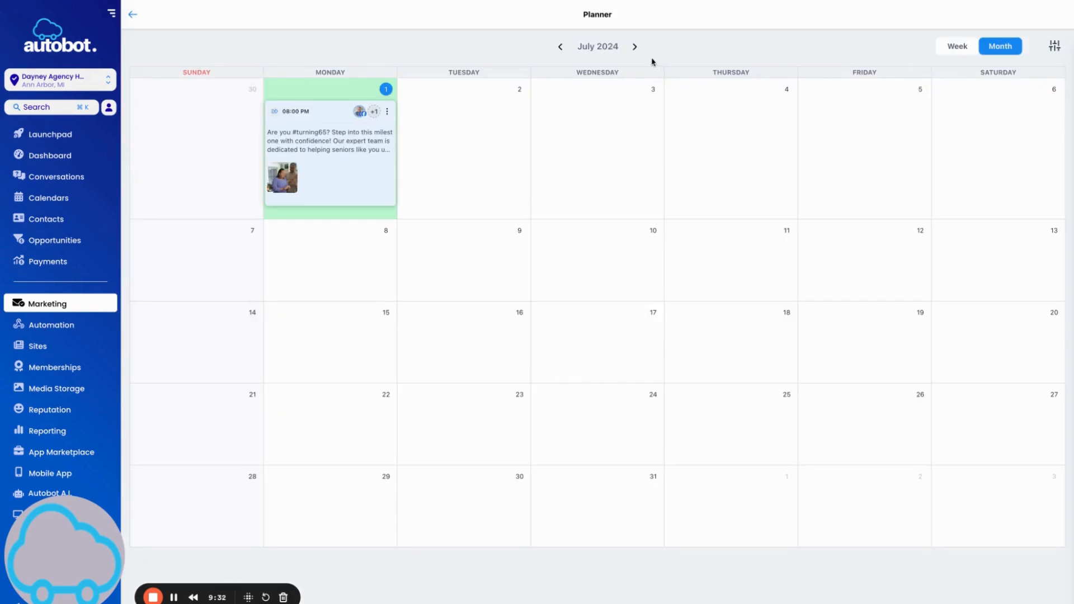
left_click(134, 13)
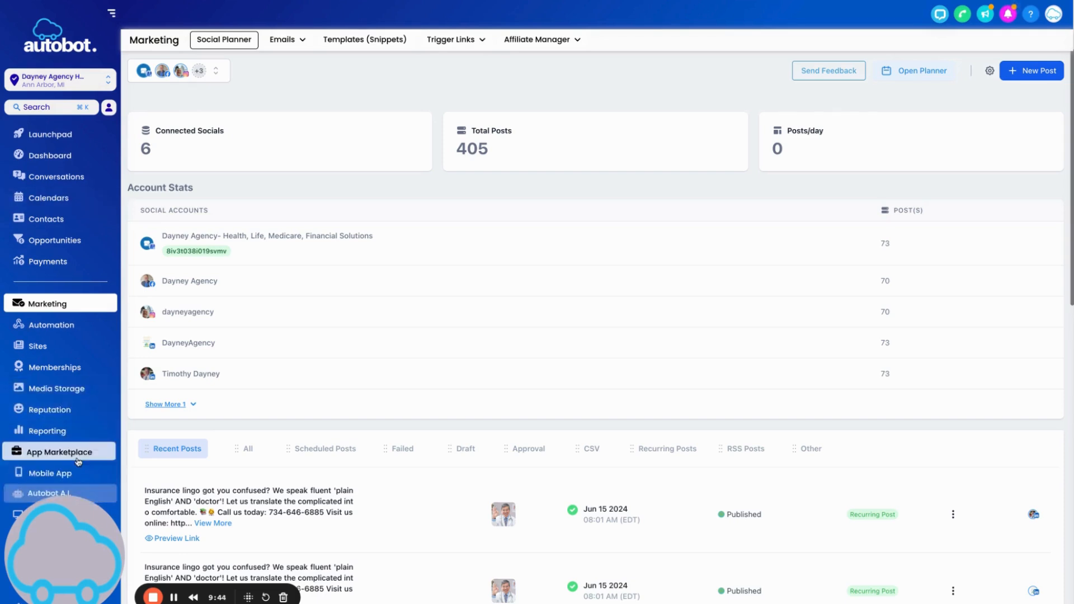
Switch from the dashboard to the Autobot A.I. assistant page.
scroll(59, 453, "down", 1)
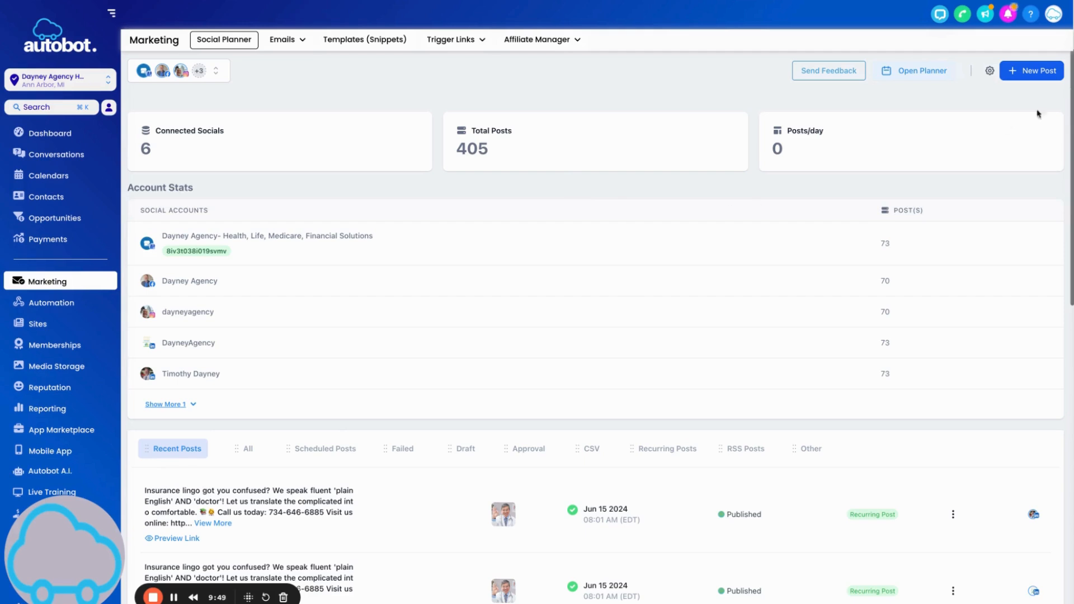
left_click(58, 471)
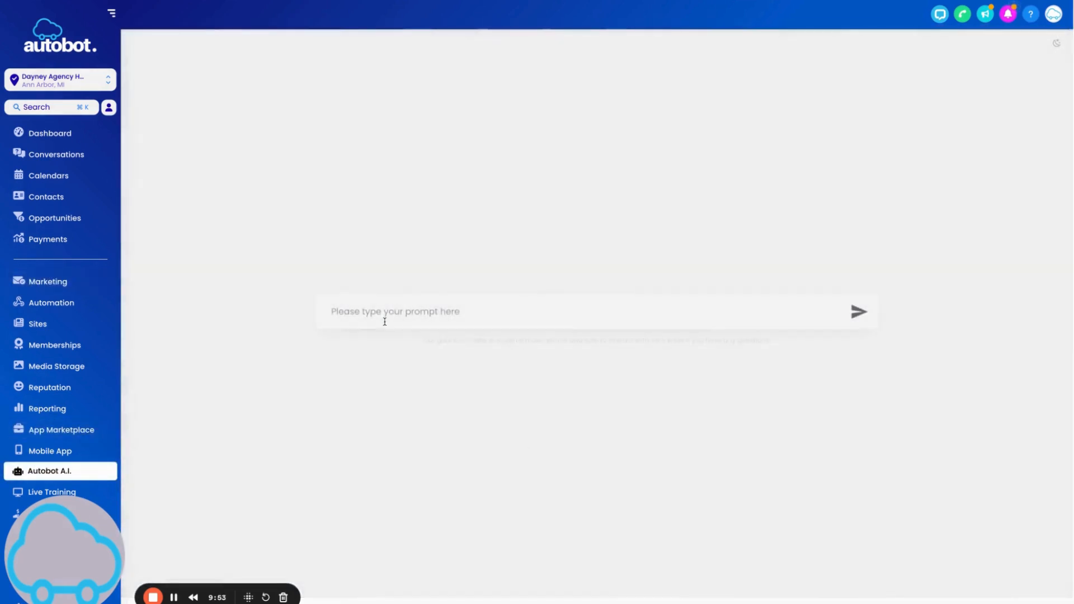
Ask Autobot A.I. for 5 witty, professional Medicare sign-up posts with hashtags.
left_click(385, 322)
type("give me")
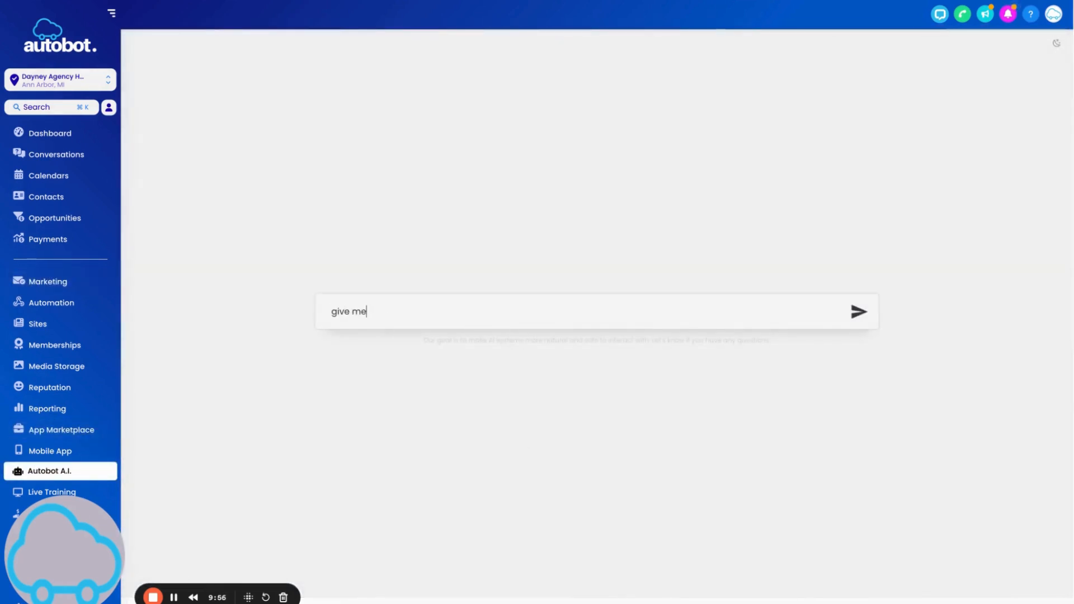
type(" 4")
key("BackSpace")
type("5 social media posts about the importance of")
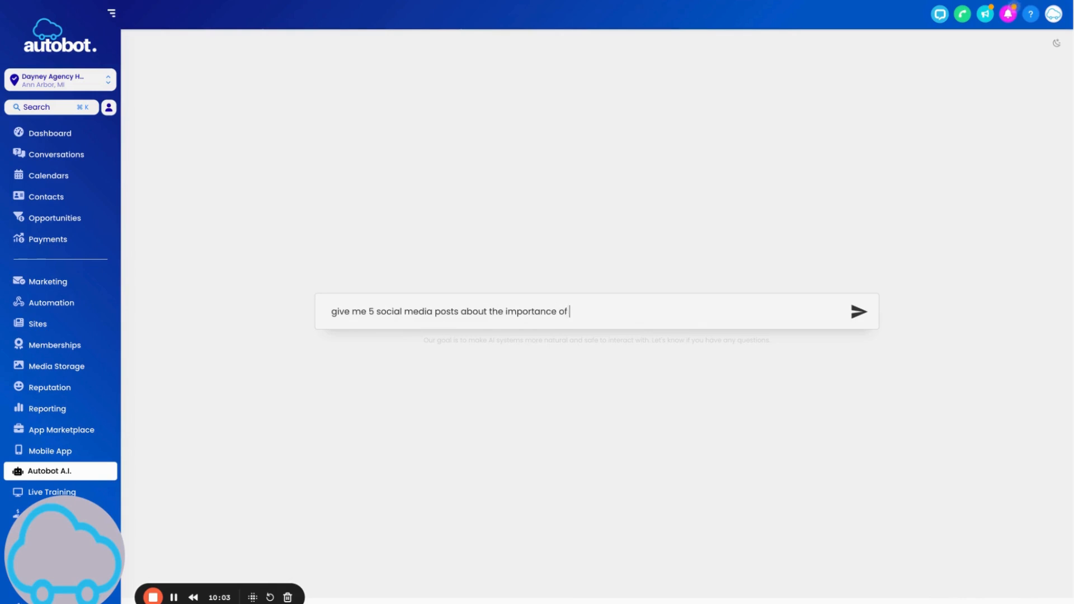
type("med")
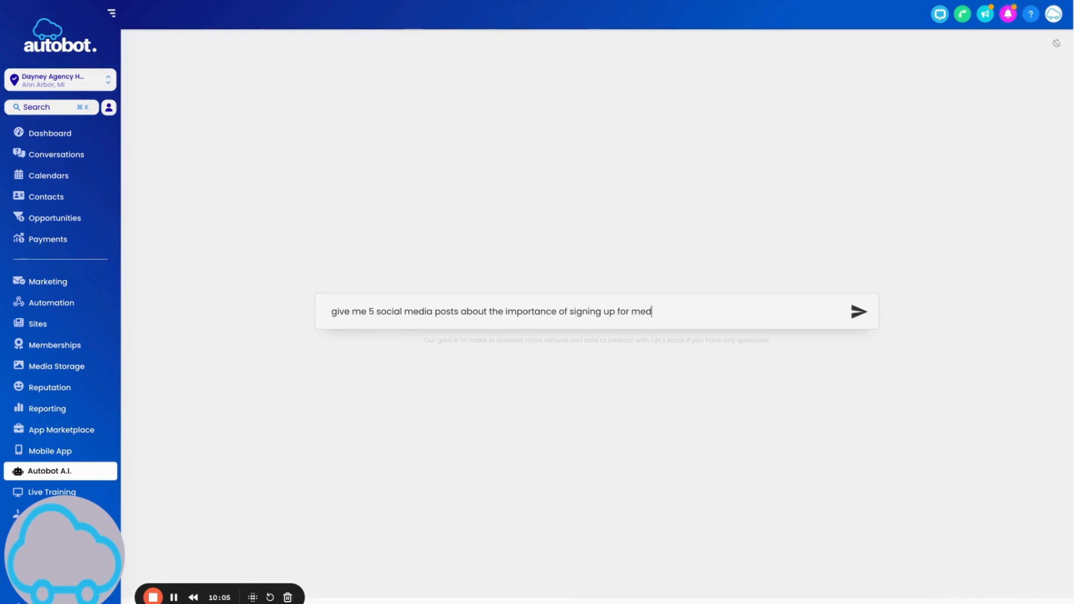
type("icaee in a timely manner")
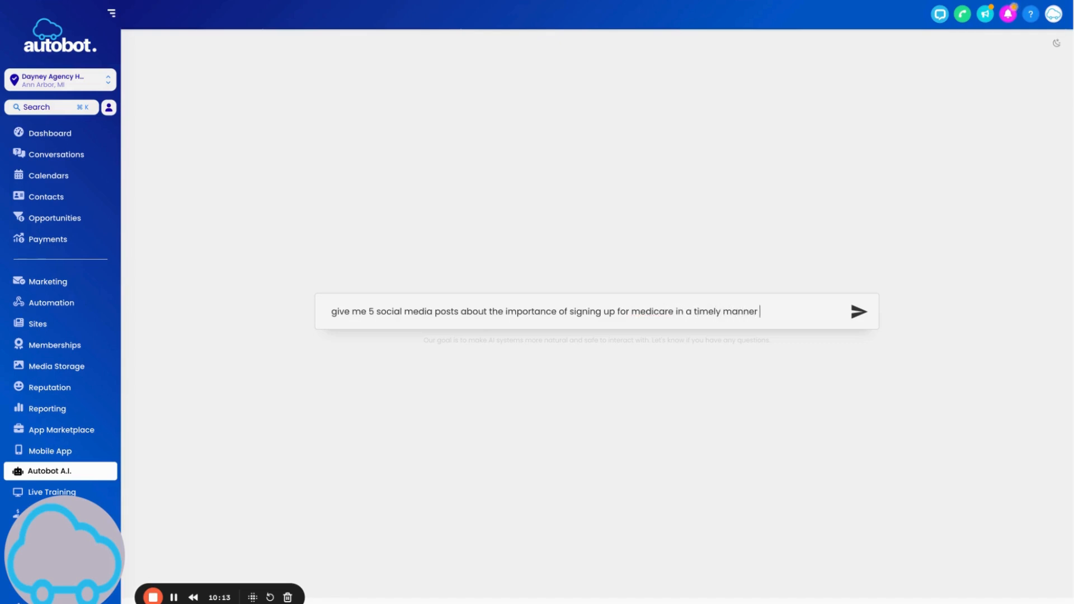
type(" and incluse hashtags. Plesae")
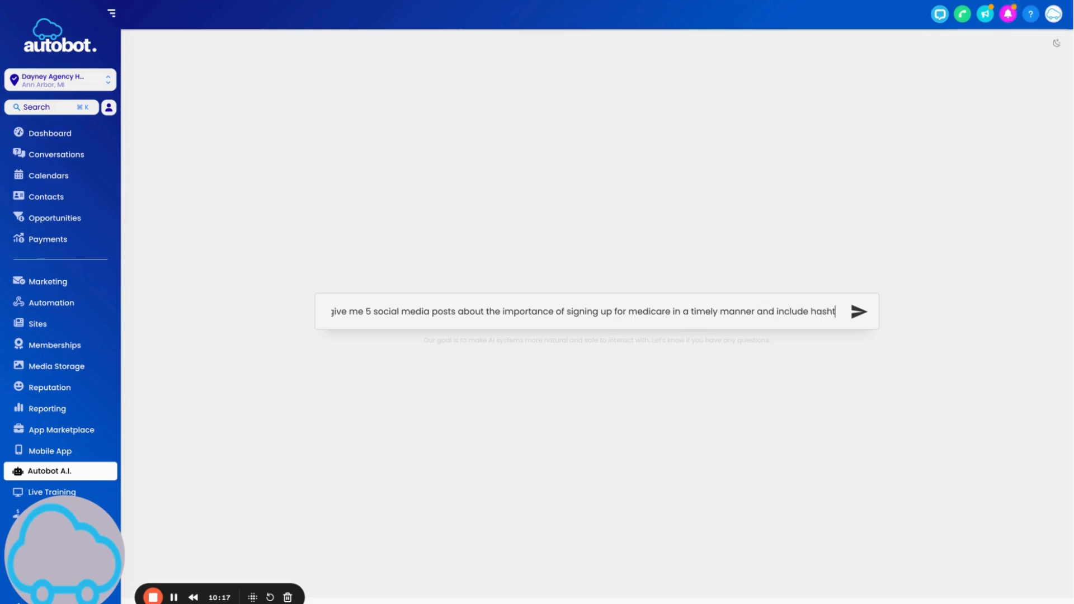
key("BackSpace")
key("BackSpace")
key("BackSpace")
type("ase write in a witty and professional tone.")
key("Return")
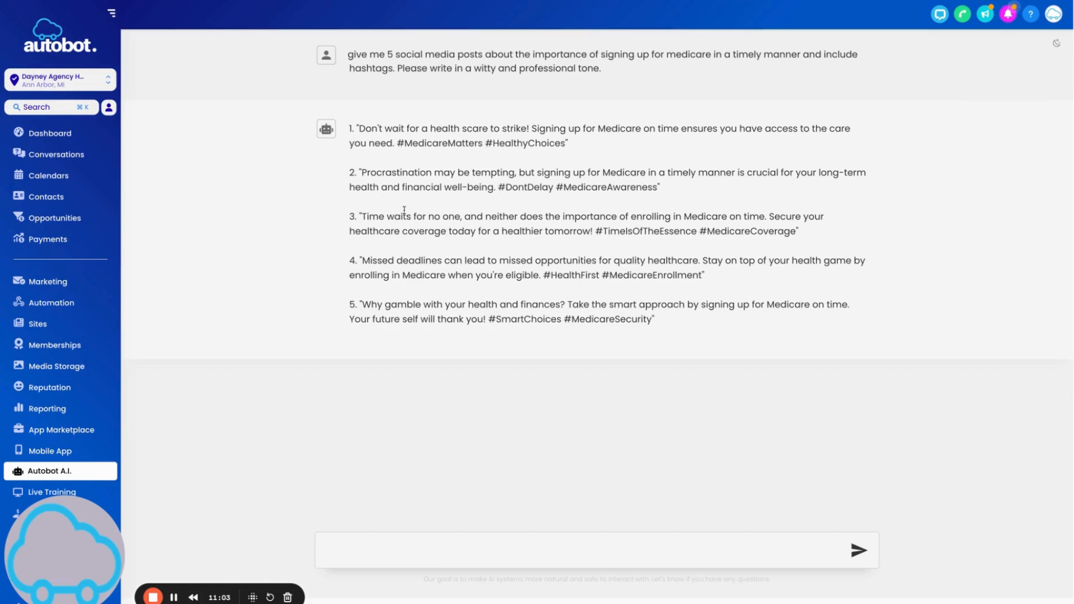
Copy AI post 2 and start a new post for Facebook, Instagram and Google Business.
left_click_drag(361, 172, 656, 185)
key("super+c")
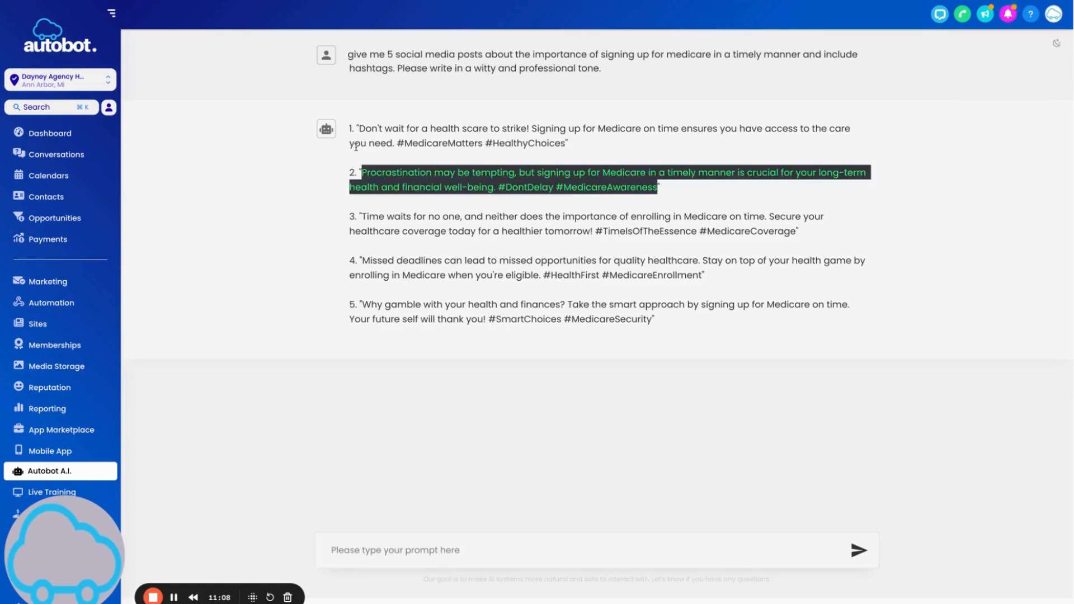
left_click(50, 281)
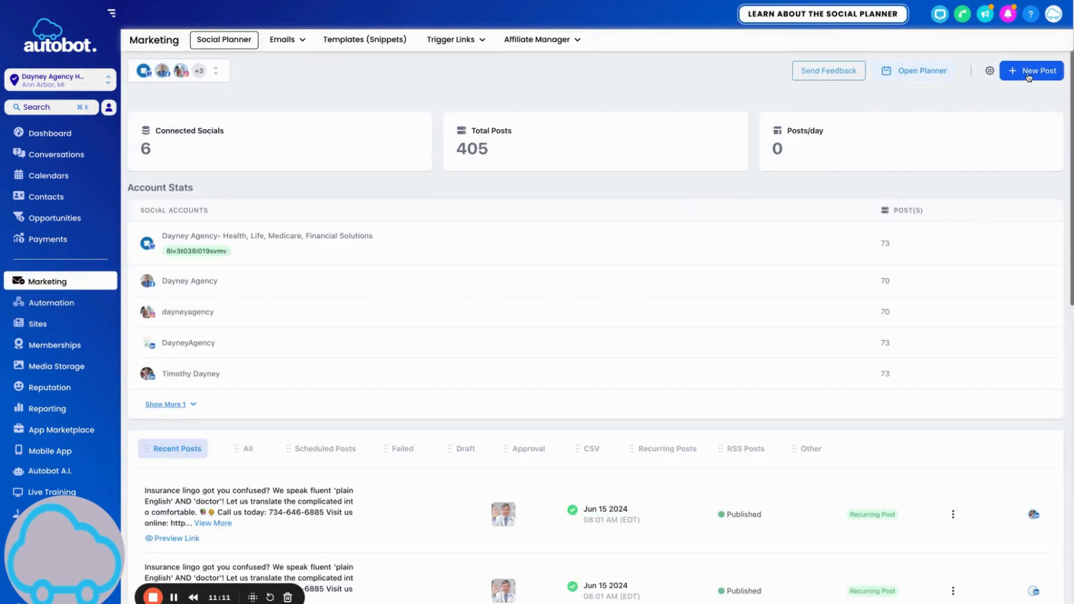
left_click(1029, 71)
left_click(993, 92)
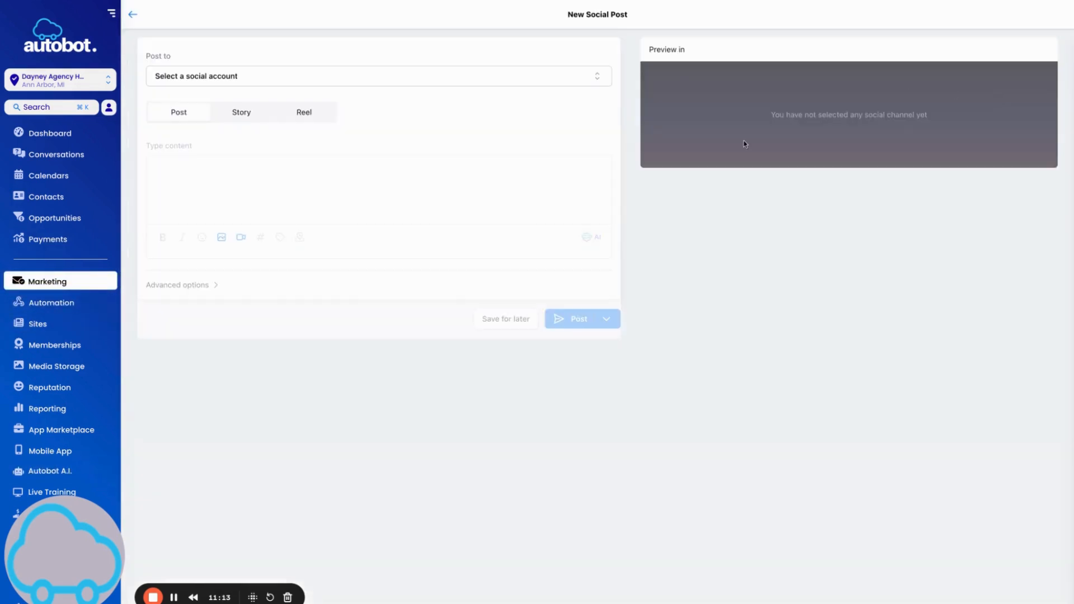
left_click(288, 73)
left_click(164, 279)
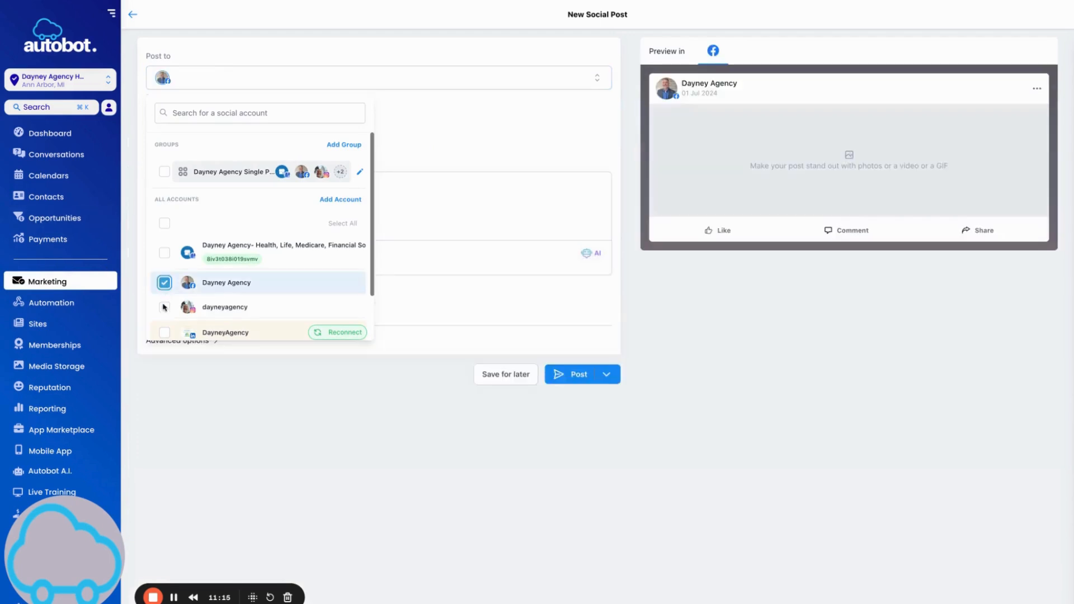
left_click(164, 303)
left_click(164, 249)
left_click(412, 163)
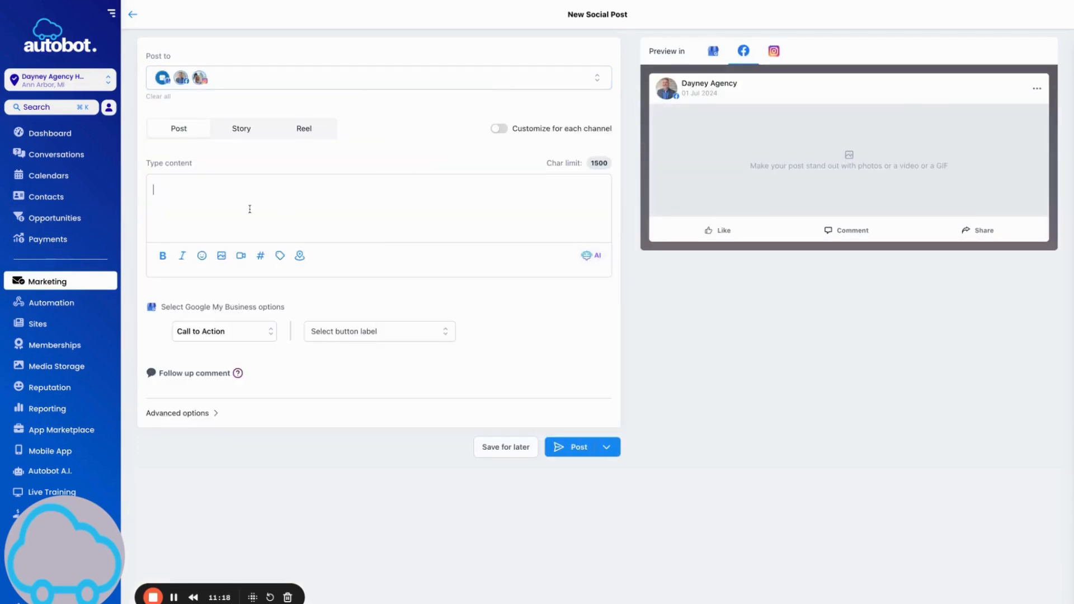
Paste the AI text and add 'Call us today:' with the agency phone and 'Visit us online:' website lines.
key("super+v")
key("Return")
key("Return")
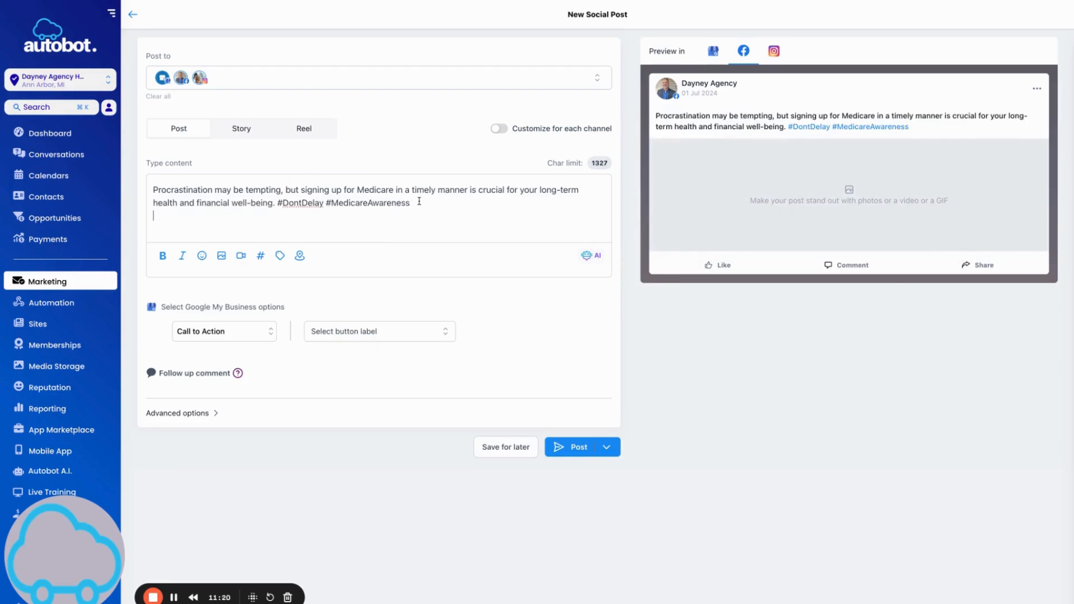
type("Call us tod")
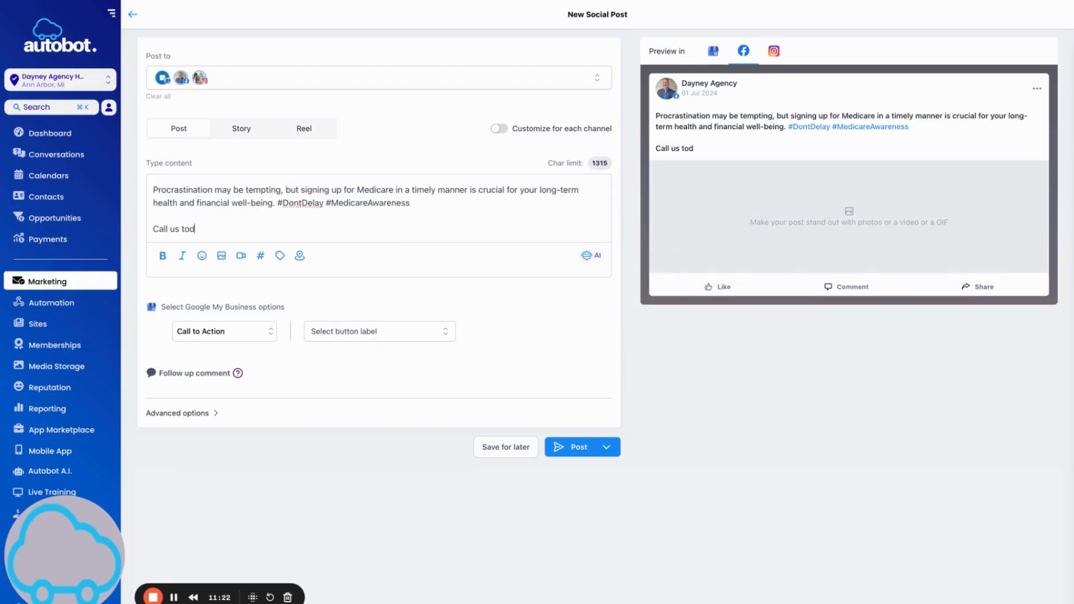
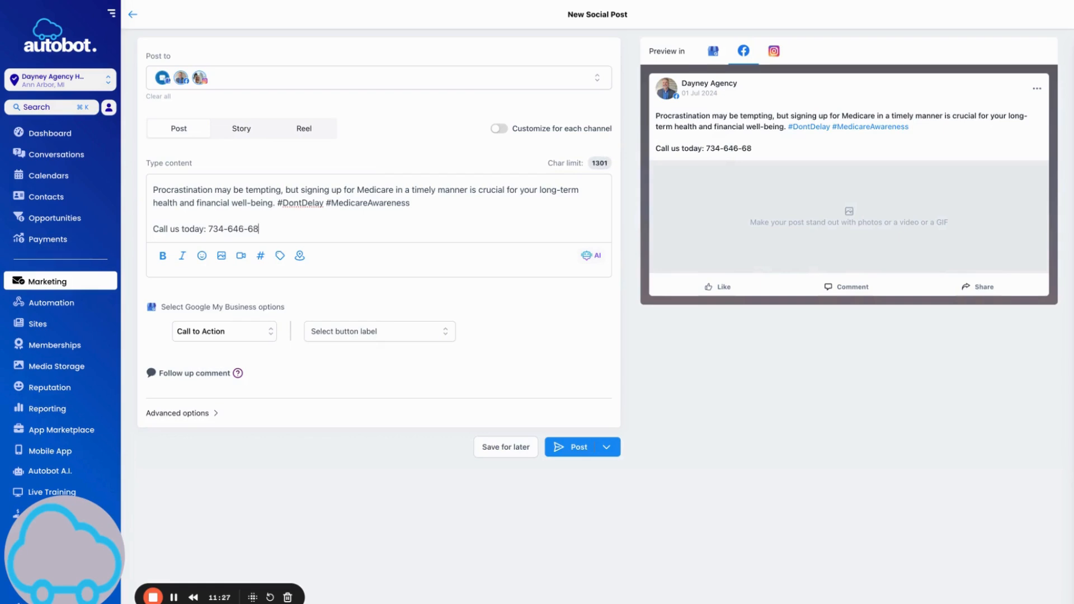
key("Return")
type("Visit us online: https://www.dayneyagency.com")
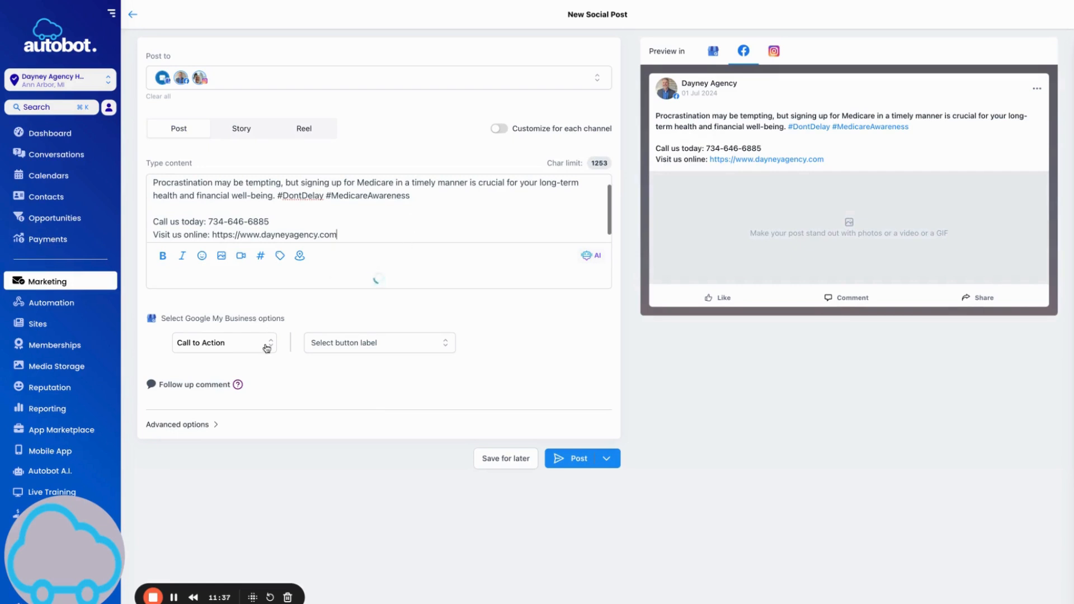
Add a Learn More call-to-action button linking to the agency website.
left_click(231, 412)
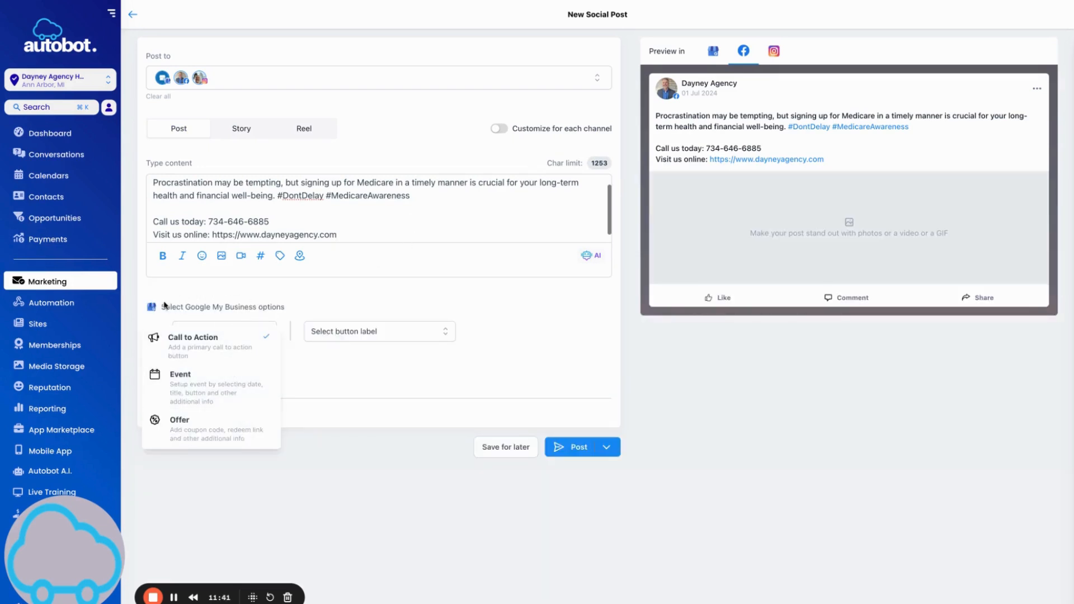
left_click(294, 352)
left_click(370, 336)
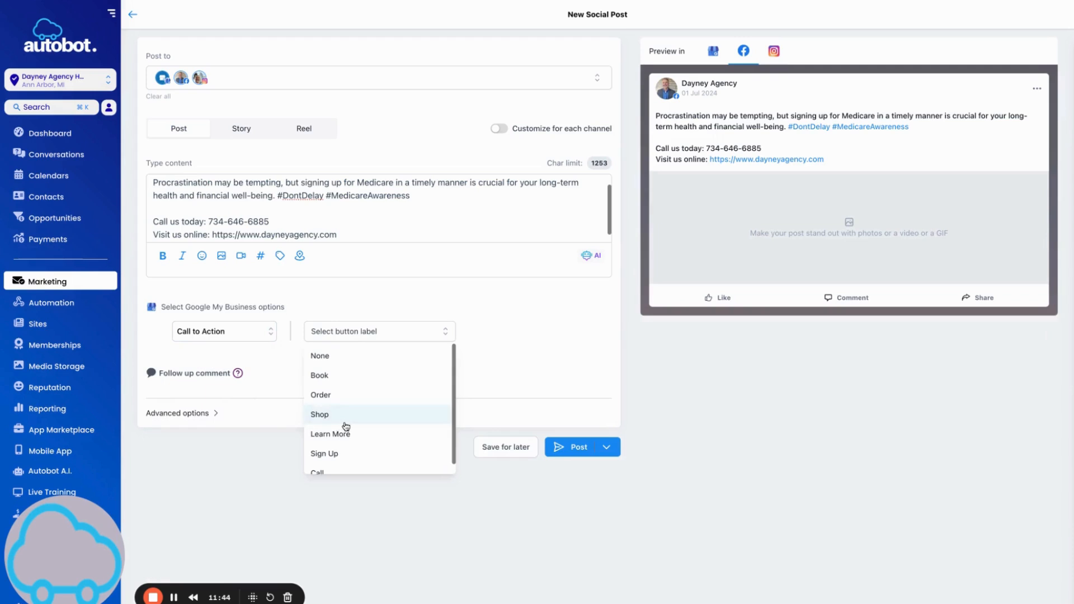
left_click(348, 434)
left_click(376, 356)
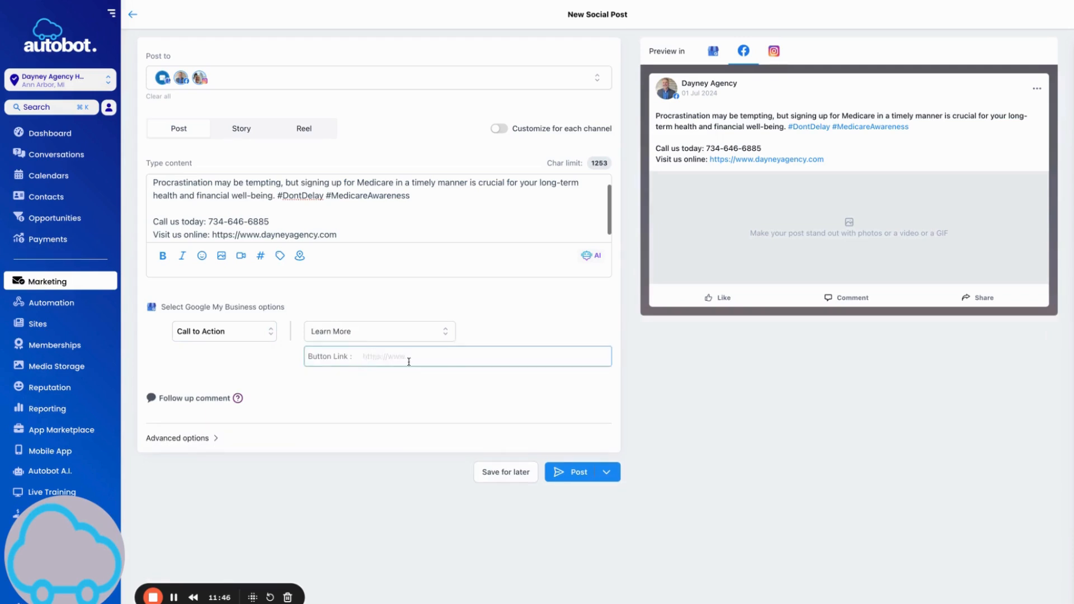
left_click(448, 370)
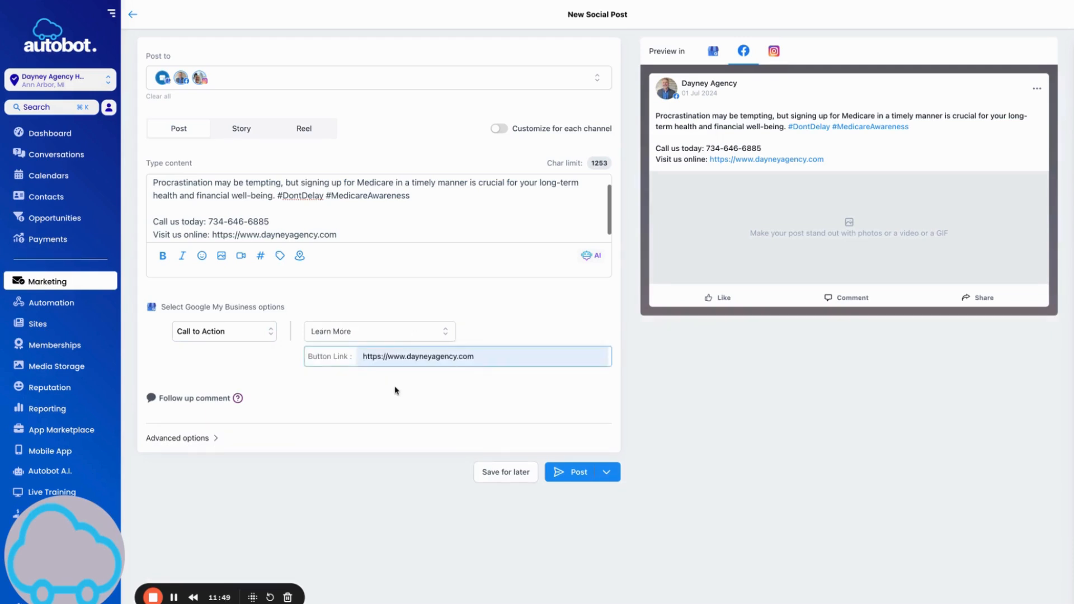
Move the saved Dayney Agency hashtag set from the post text into a follow-up comment.
left_click(351, 235)
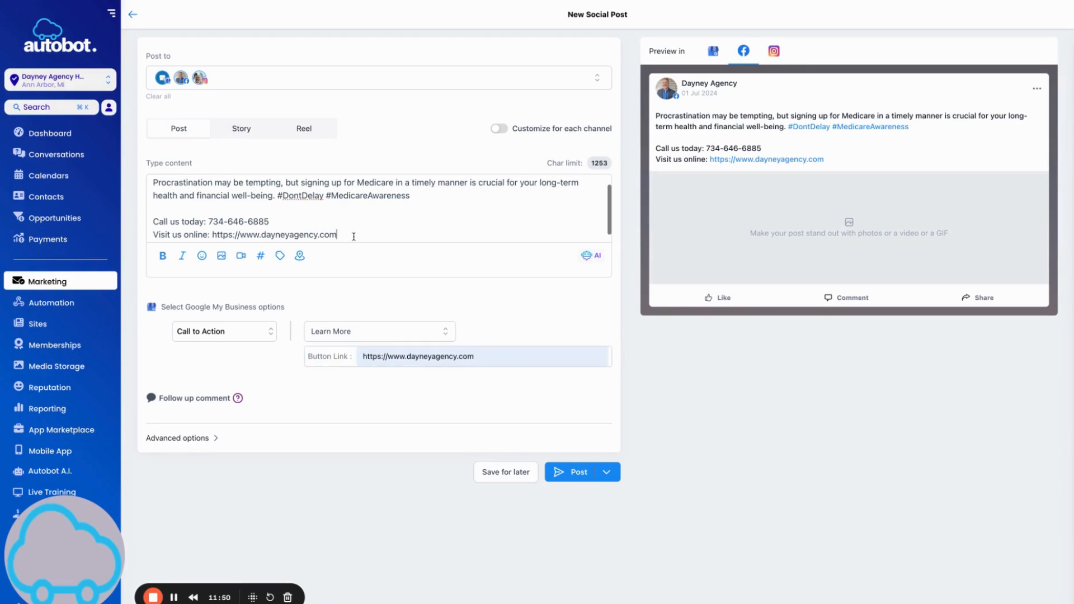
left_click(261, 256)
left_click(357, 170)
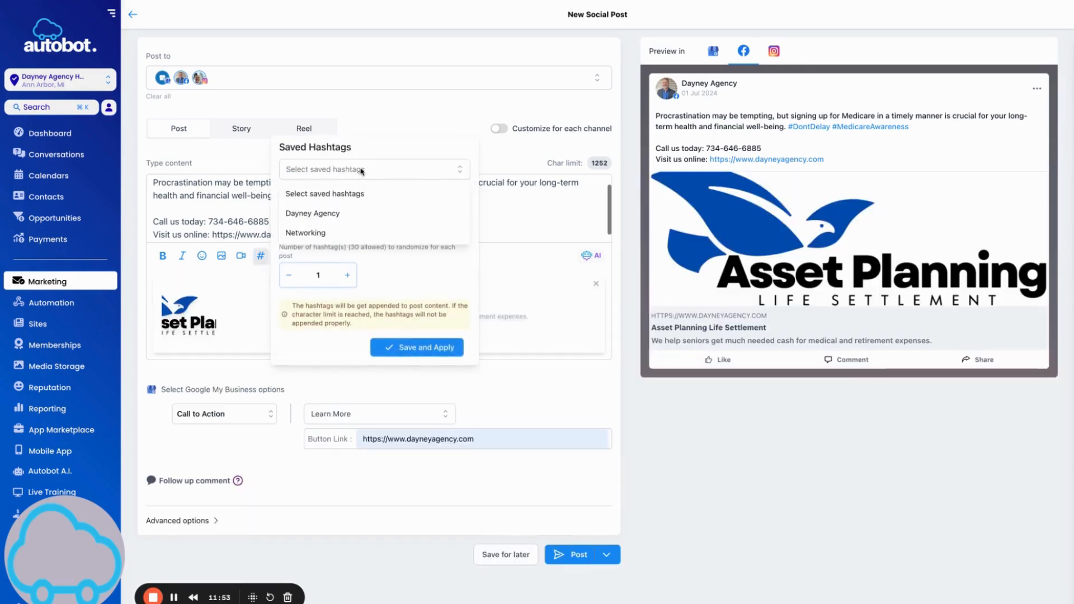
left_click(317, 209)
left_click(429, 352)
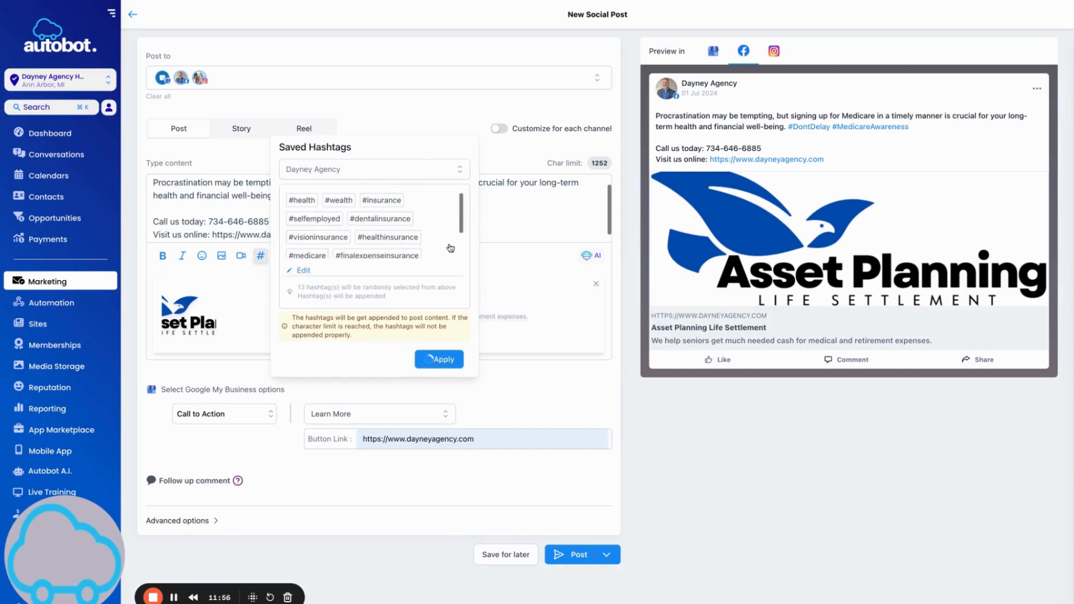
left_click_drag(340, 234, 405, 271)
key("ctrl+c")
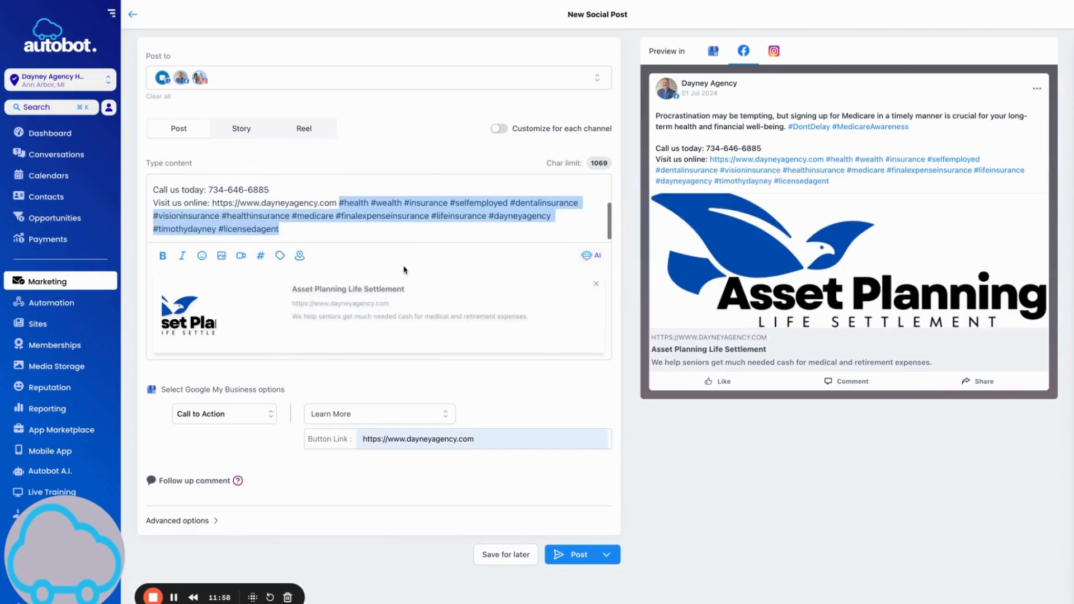
key("BackSpace")
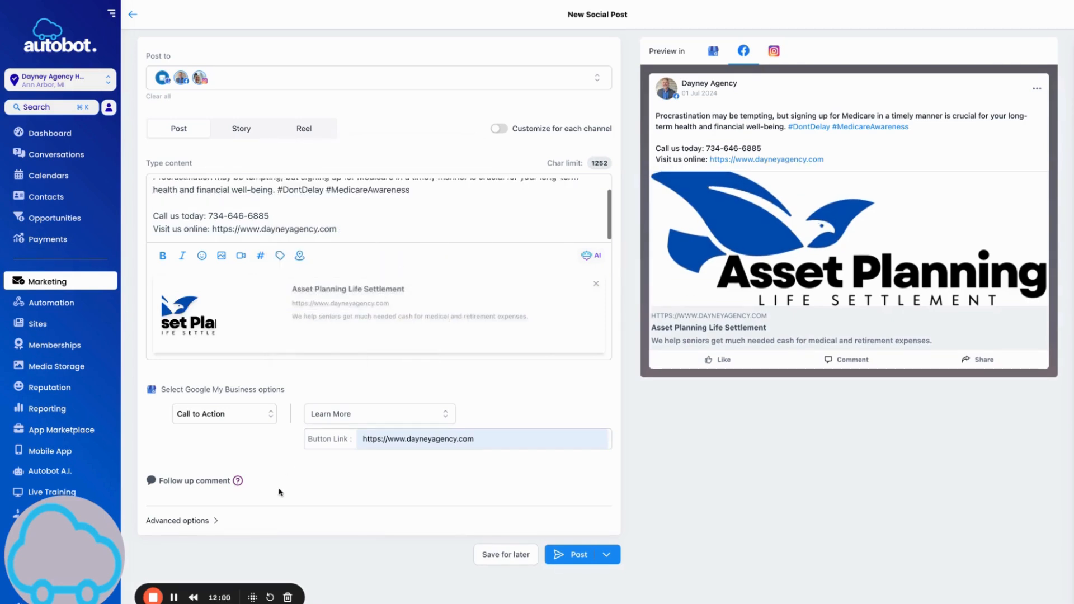
left_click(216, 480)
key("ctrl+v")
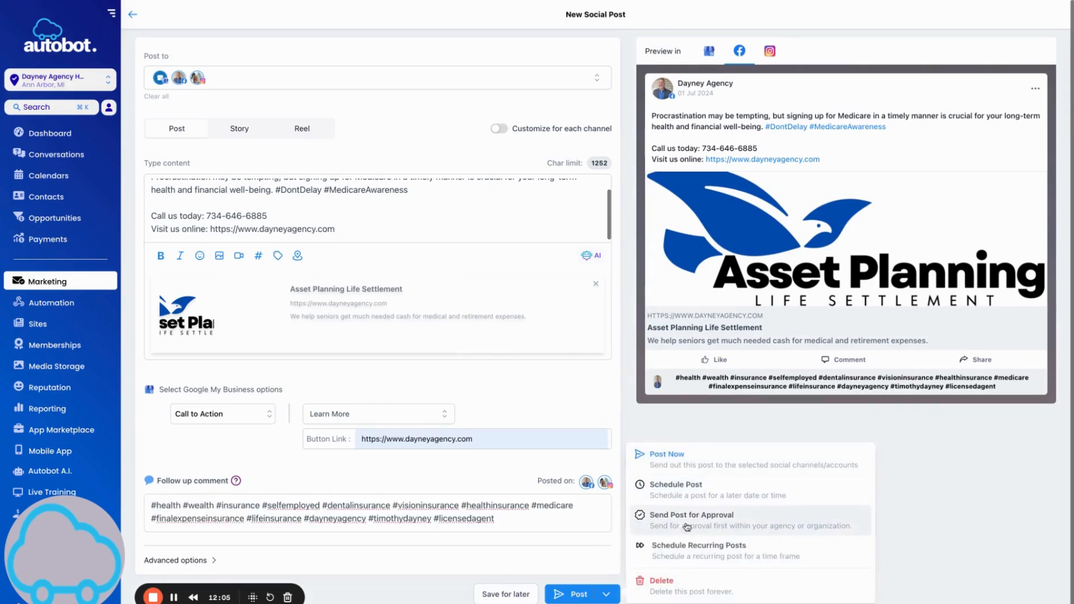
Make the post recurring, repeating every 6 months.
left_click(699, 549)
left_click_drag(496, 253, 473, 252)
type("6")
left_click(579, 253)
left_click(572, 313)
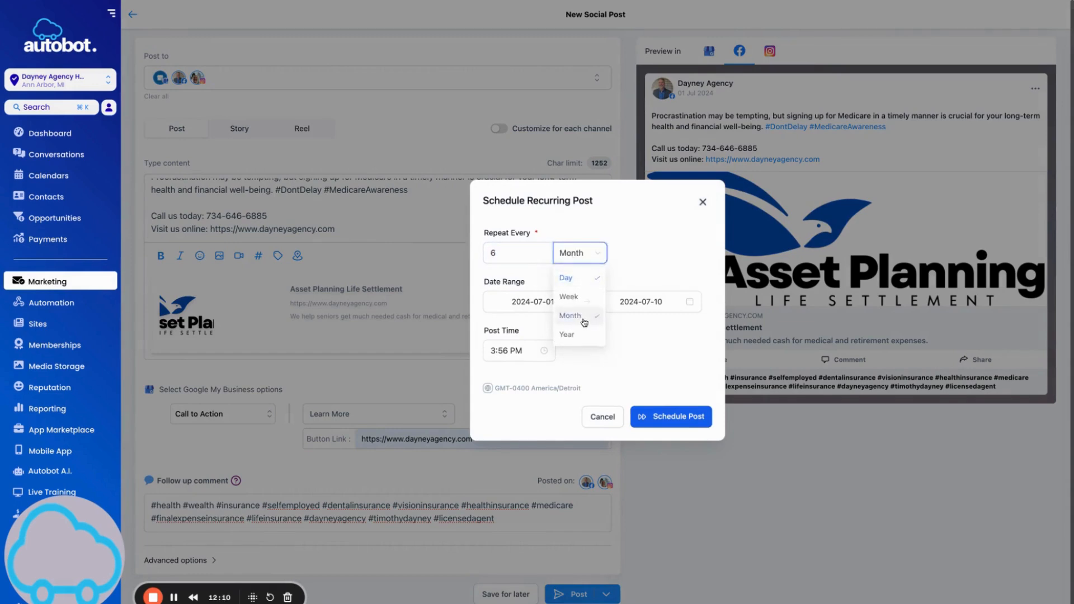
Set the recurrence date range from July 3, 2024 to August 31, 2030.
left_click(532, 306)
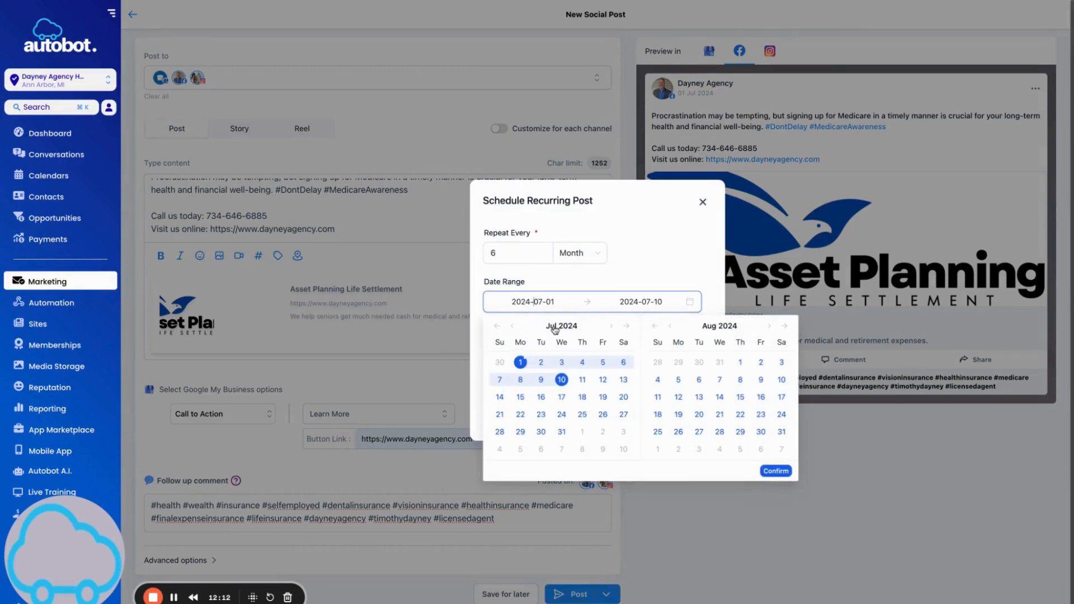
left_click(562, 362)
left_click(582, 362)
left_click(720, 325)
scroll(699, 417, "down", 2)
left_click(698, 443)
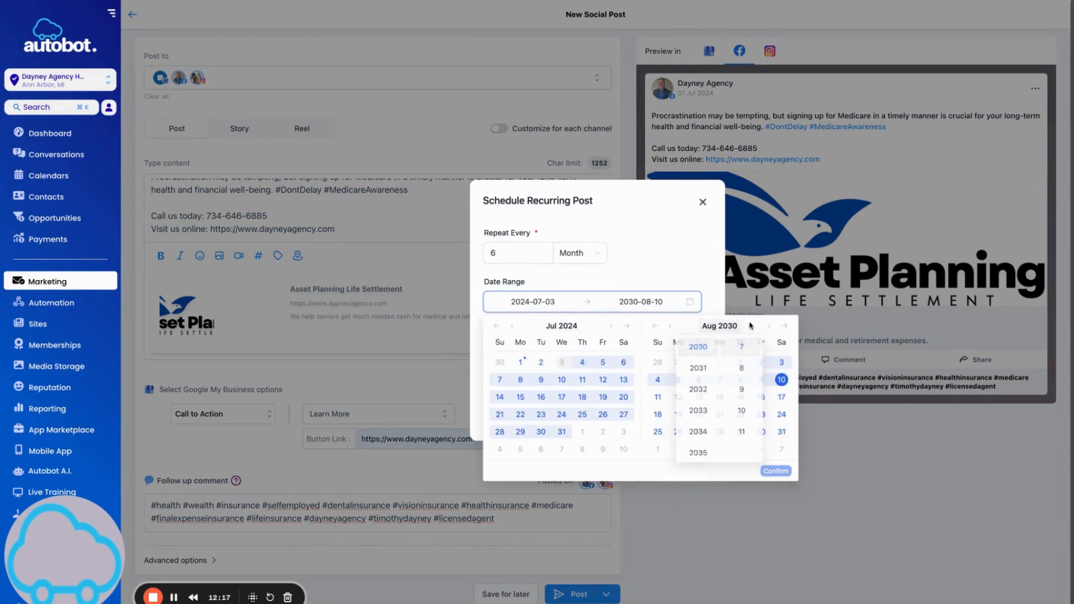
left_click(742, 369)
left_click(782, 432)
left_click(776, 472)
Set the post time to 7:00 AM and schedule the recurring post.
left_click(512, 351)
scroll(500, 398, "up", 5)
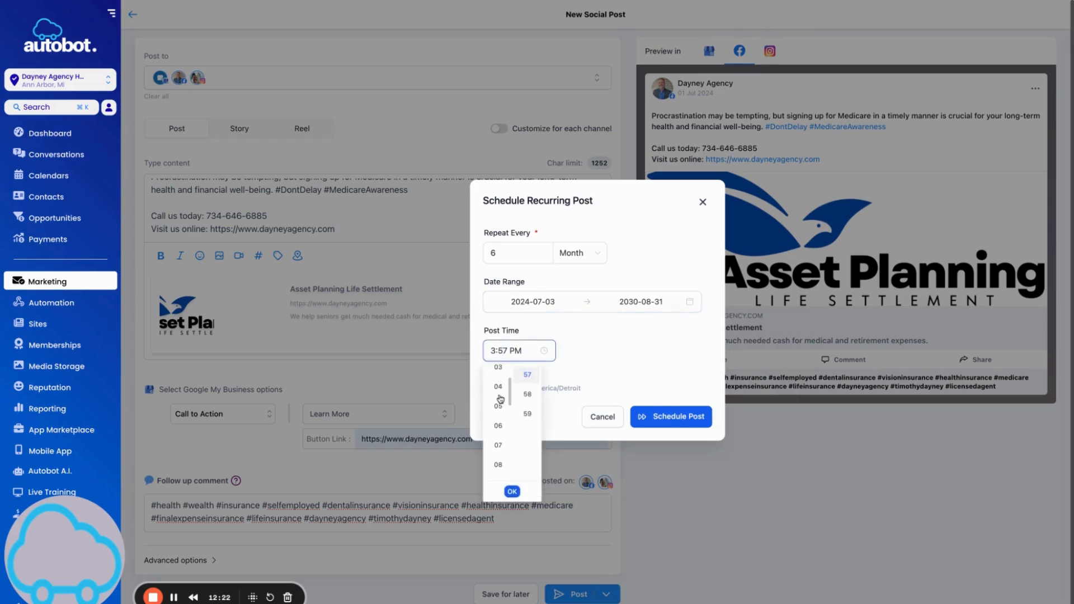
left_click(498, 440)
scroll(539, 377, "up", 10)
left_click(528, 376)
left_click(629, 353)
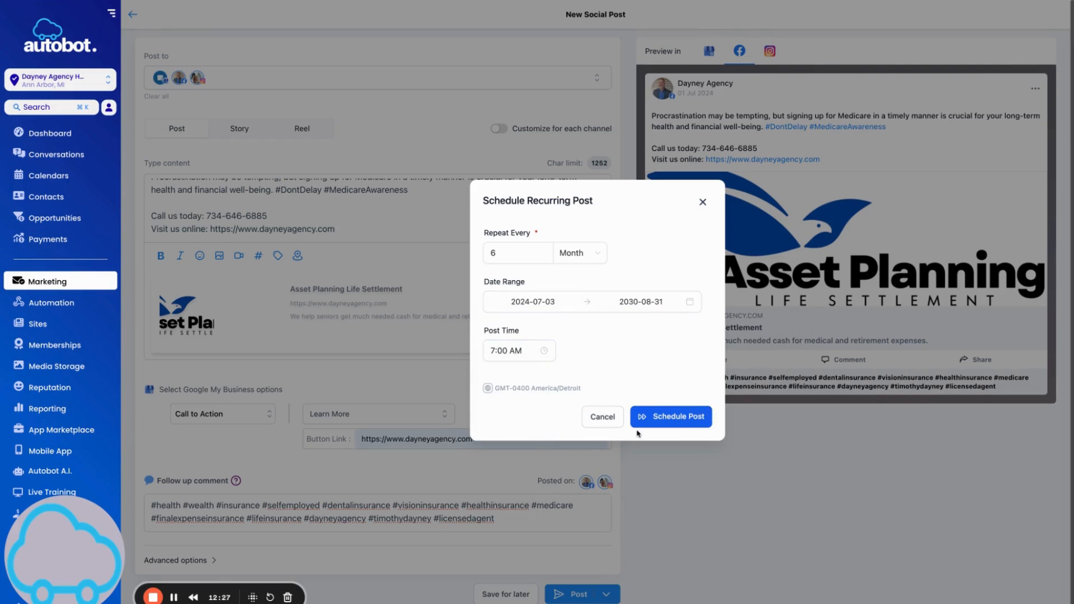
left_click(678, 416)
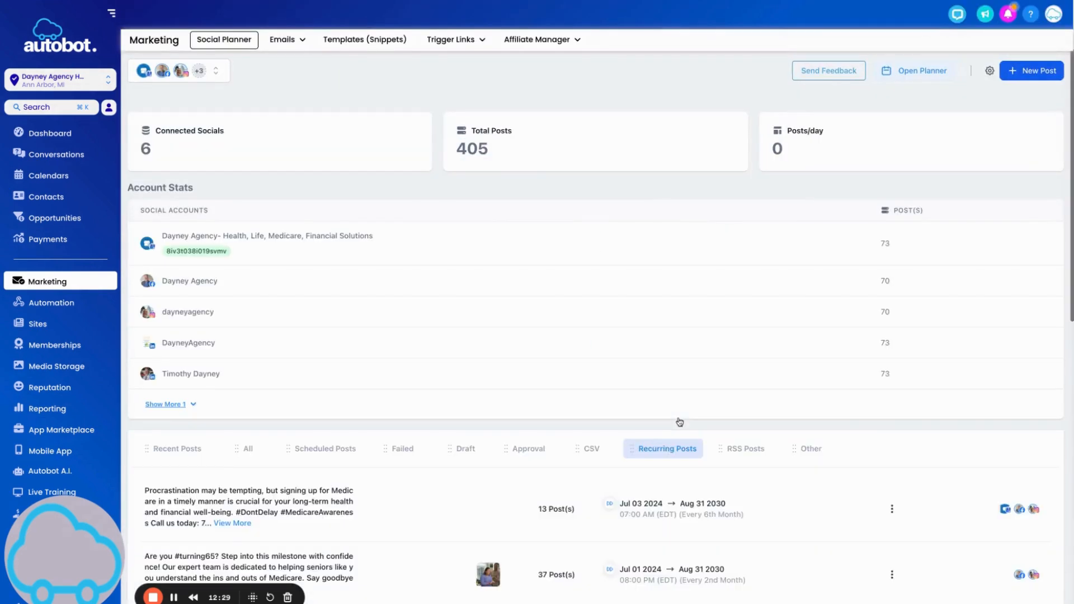
Edit the July 3 Medicare post from the planner and begin adding an image.
left_click(912, 77)
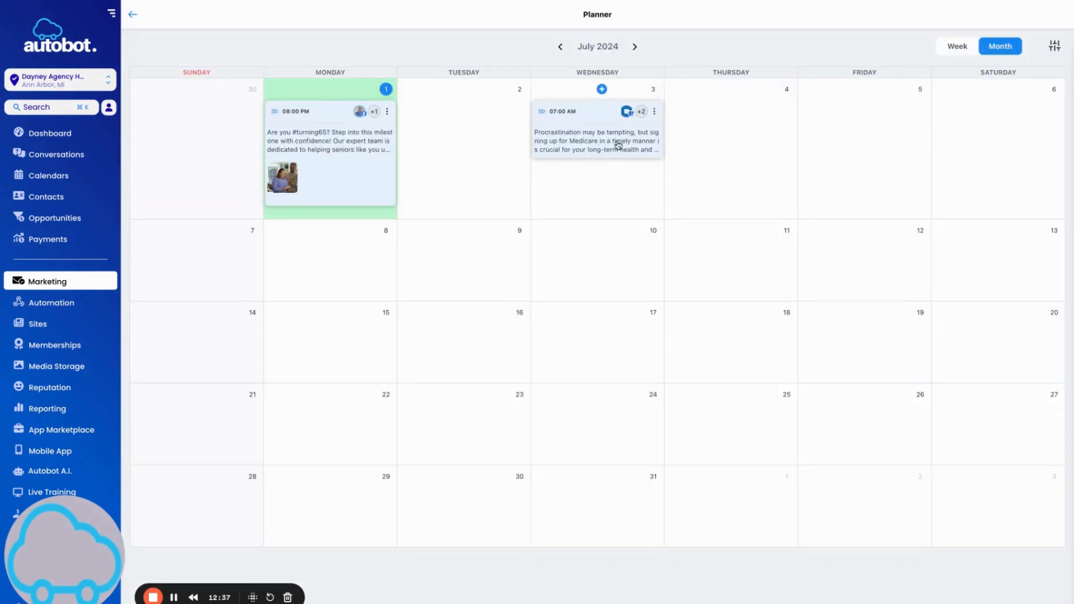
left_click(654, 112)
left_click(627, 101)
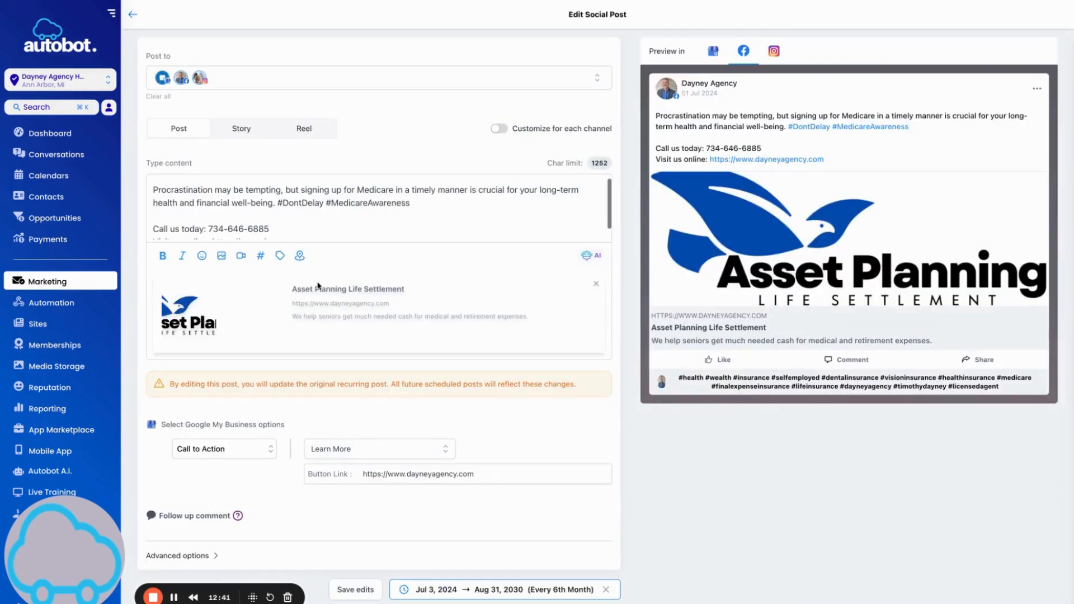
left_click(222, 256)
Attach the 3.png older-couple photo from the Social Content media folder.
left_click(232, 234)
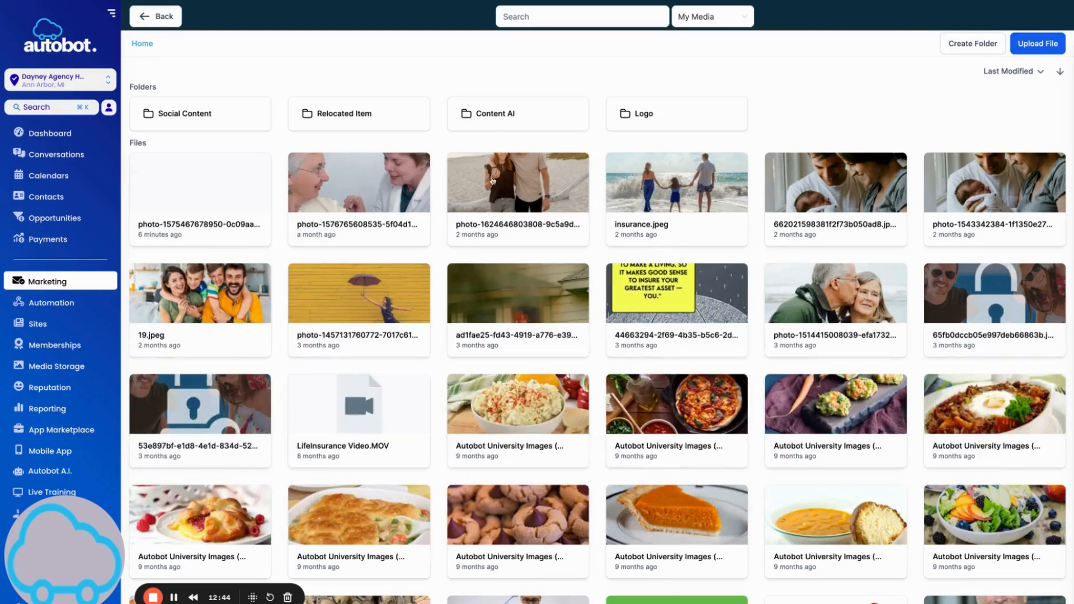
left_click(236, 121)
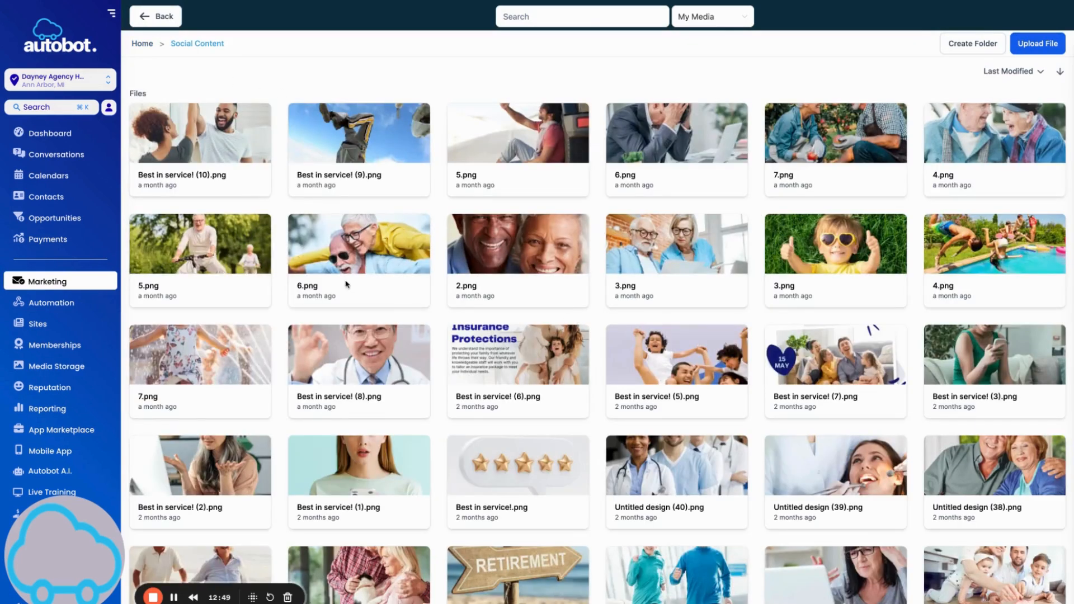
scroll(722, 288, "down", 1)
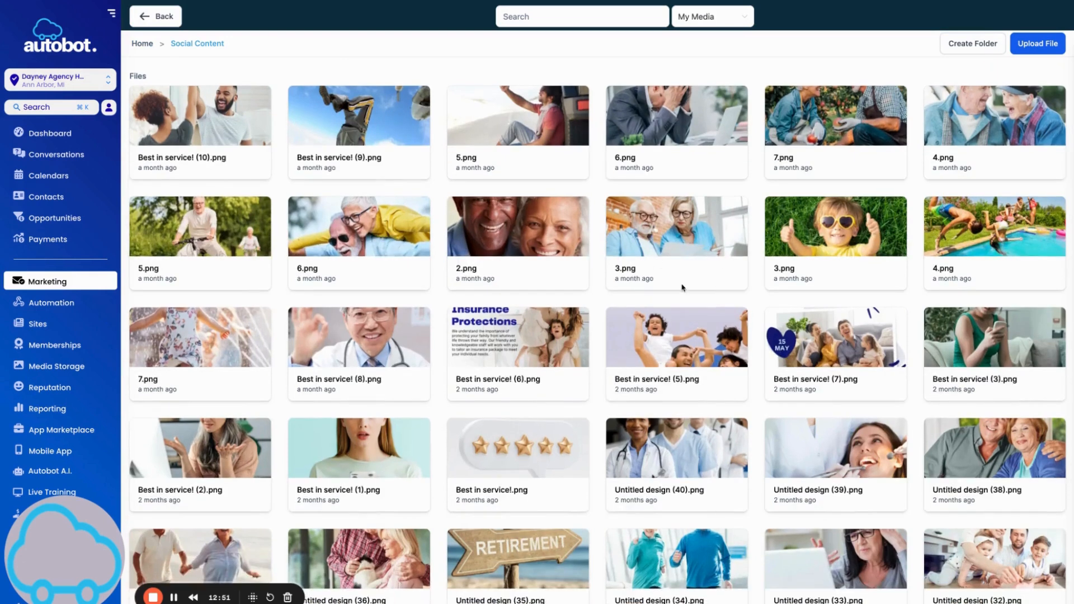
left_click(703, 277)
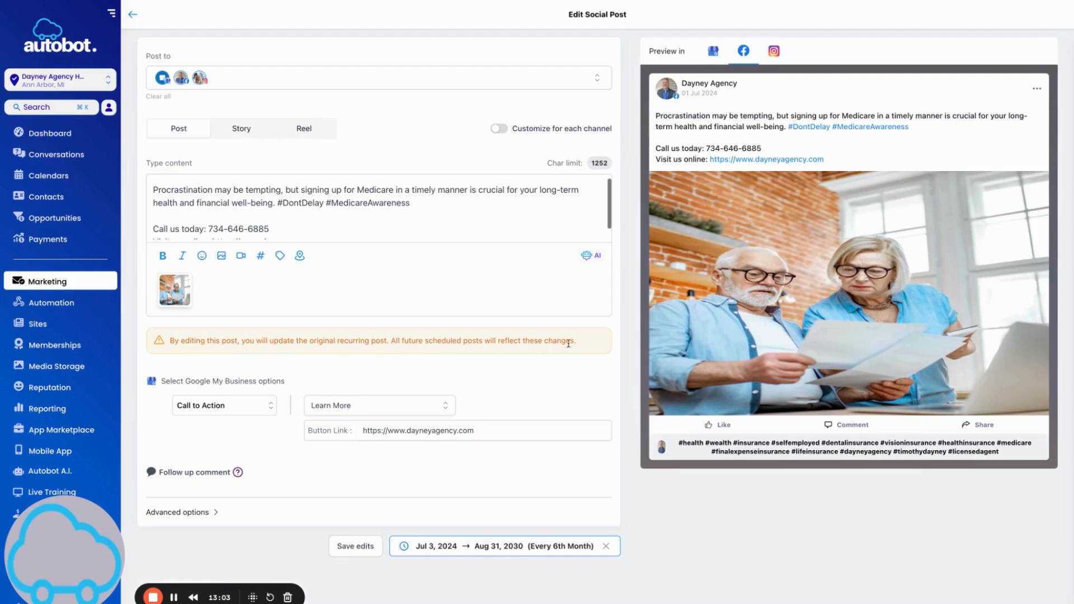
Save the edited post with its recurring schedule and check the July 3 planner card.
left_click(533, 549)
left_click(703, 505)
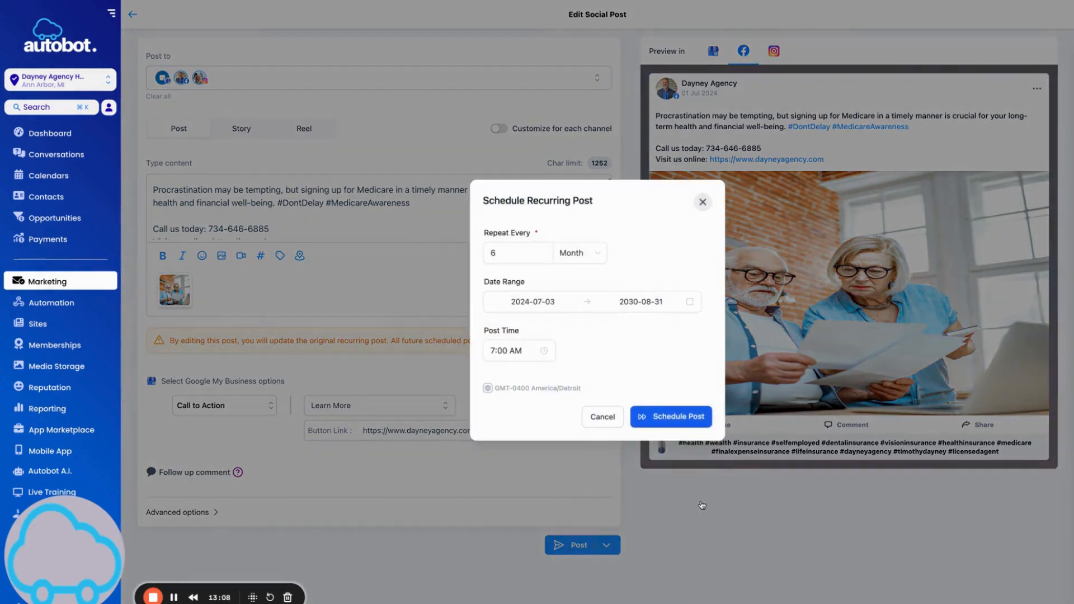
left_click(688, 423)
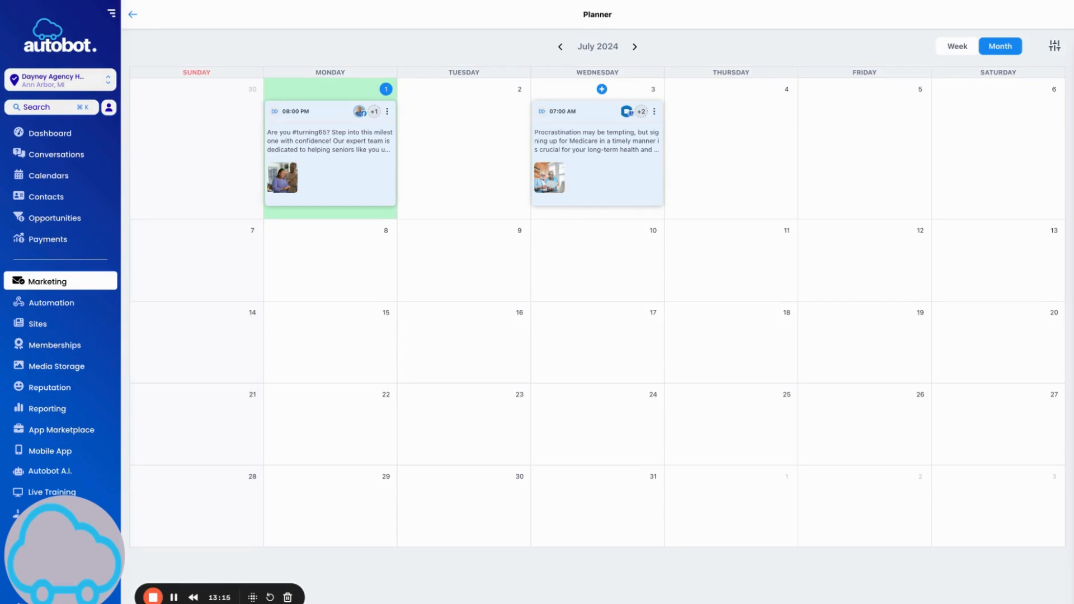
left_click_drag(583, 163, 606, 165)
Go back from the Planner calendar to the Social Planner dashboard showing 6 connected socials and 405 posts.
left_click(134, 15)
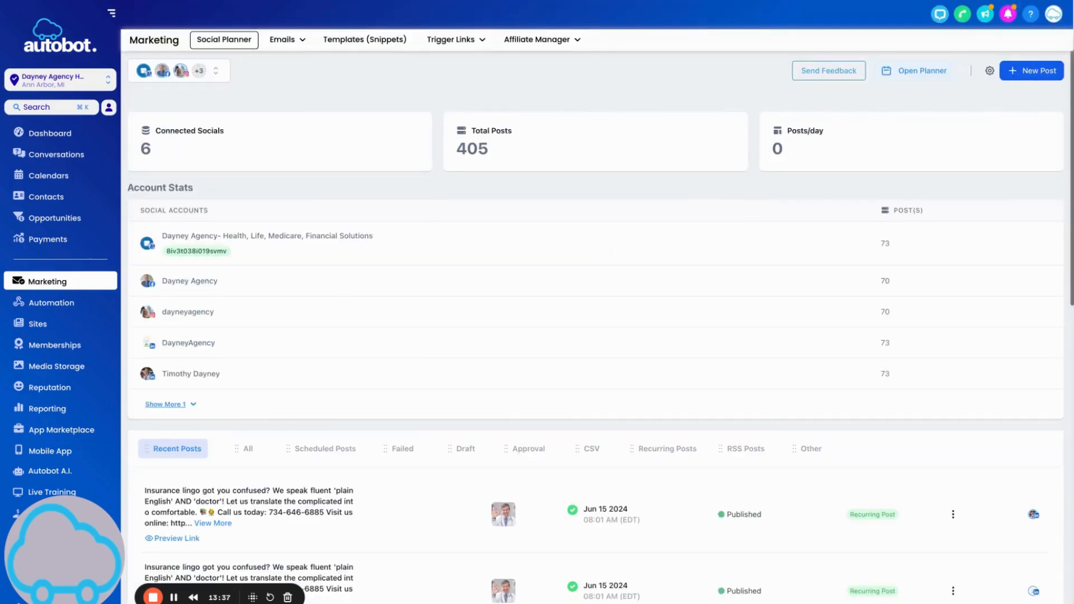